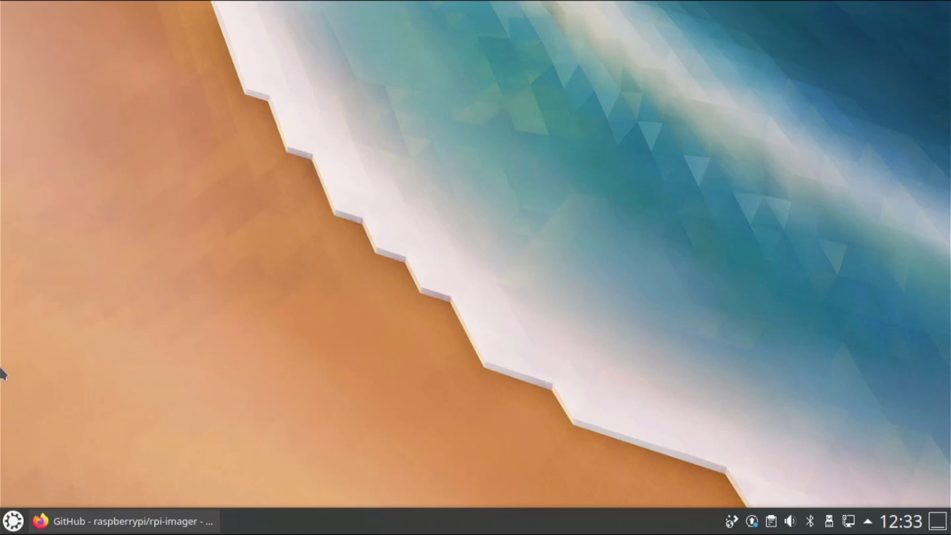
# - Bring the Firefox rpi-imager GitHub window forward, then minimize it to show the desktop
pyautogui.moveTo(1, 1)
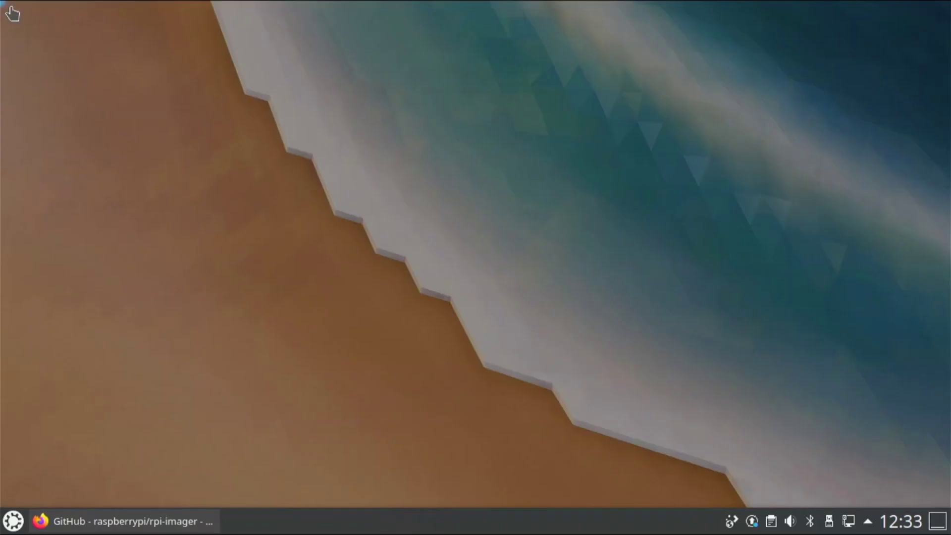
pyautogui.click(87, 88)
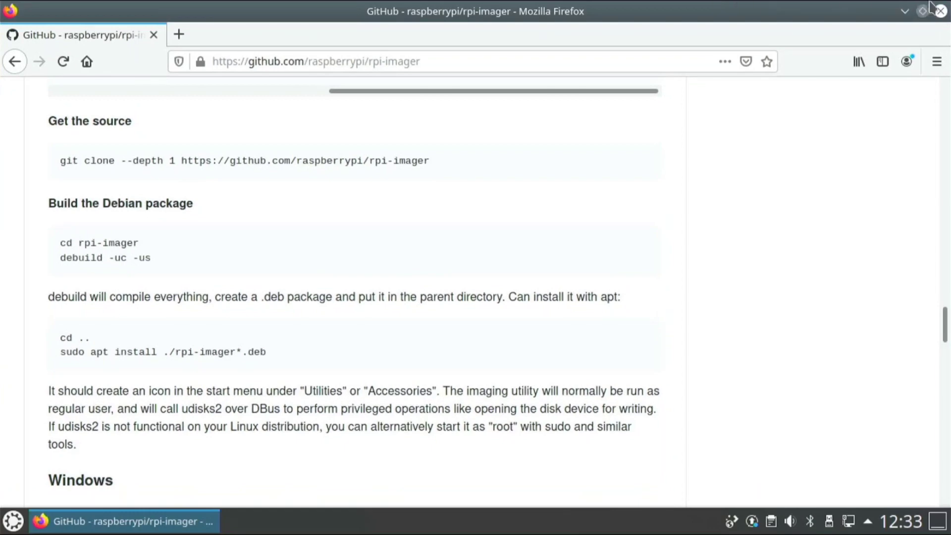
pyautogui.click(902, 11)
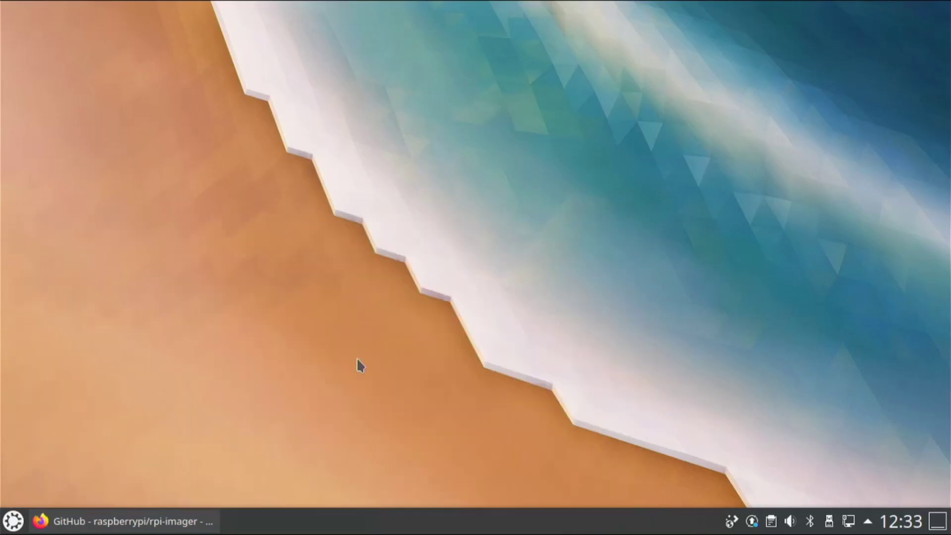
# - Launch Dolphin on the Home folder from the launcher's Favorites and center its window
pyautogui.click(5, 523)
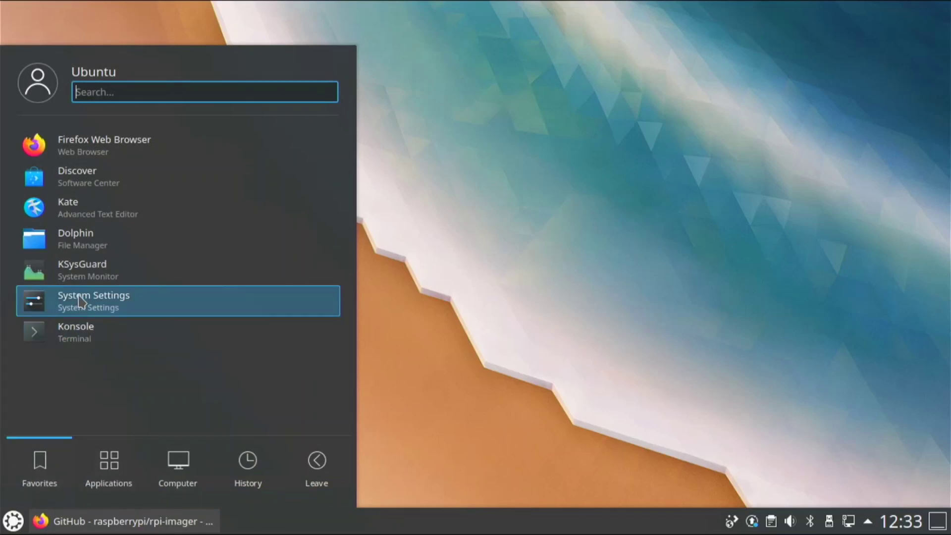
pyautogui.moveTo(93, 239); pyautogui.dragTo(174, 270)
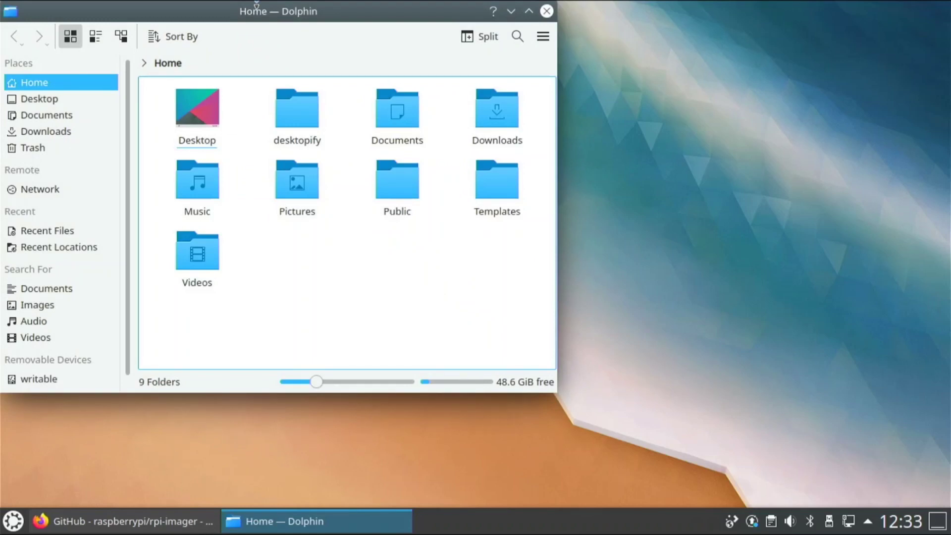
pyautogui.moveTo(272, 21); pyautogui.dragTo(360, 70)
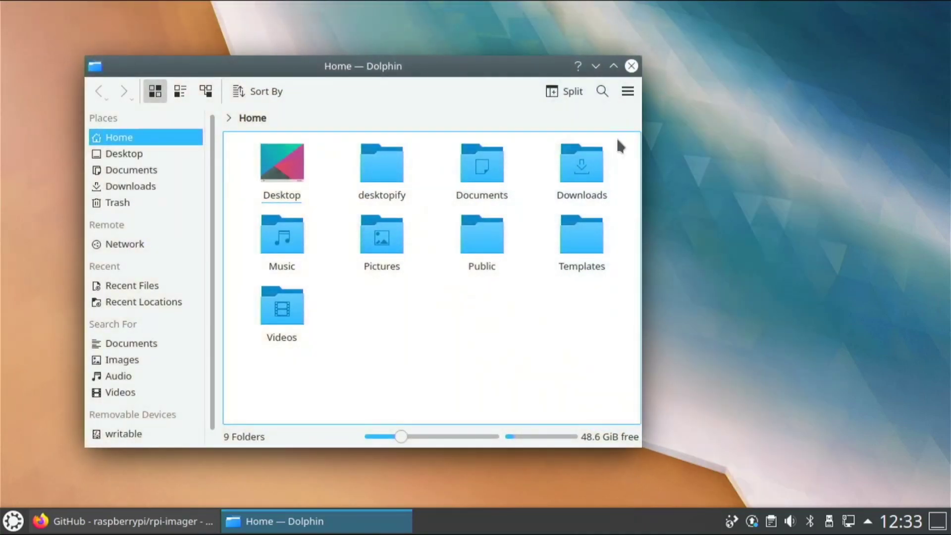
# - Close Dolphin and show the Application Launcher's full Applications category list
pyautogui.click(631, 66)
pyautogui.press('super')
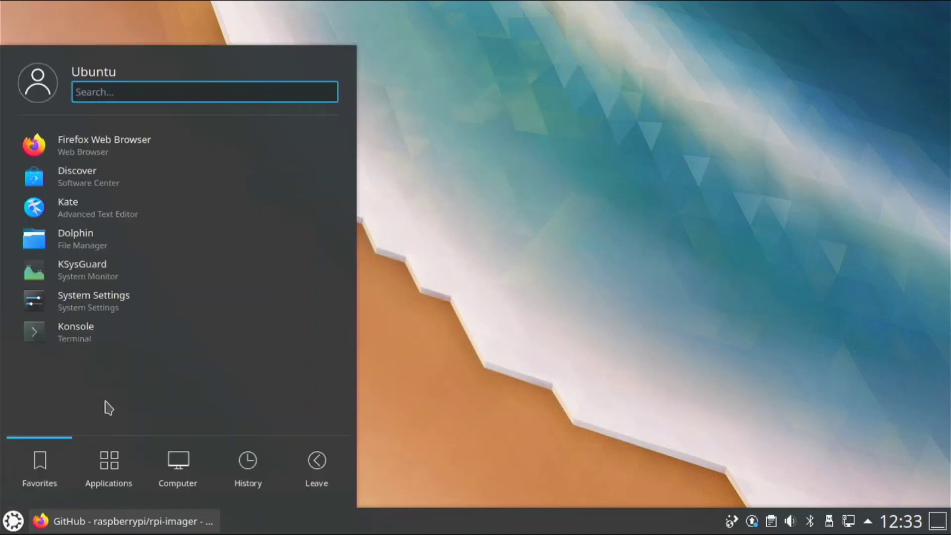
pyautogui.click(109, 463)
pyautogui.scroll(-1, 153, 257)
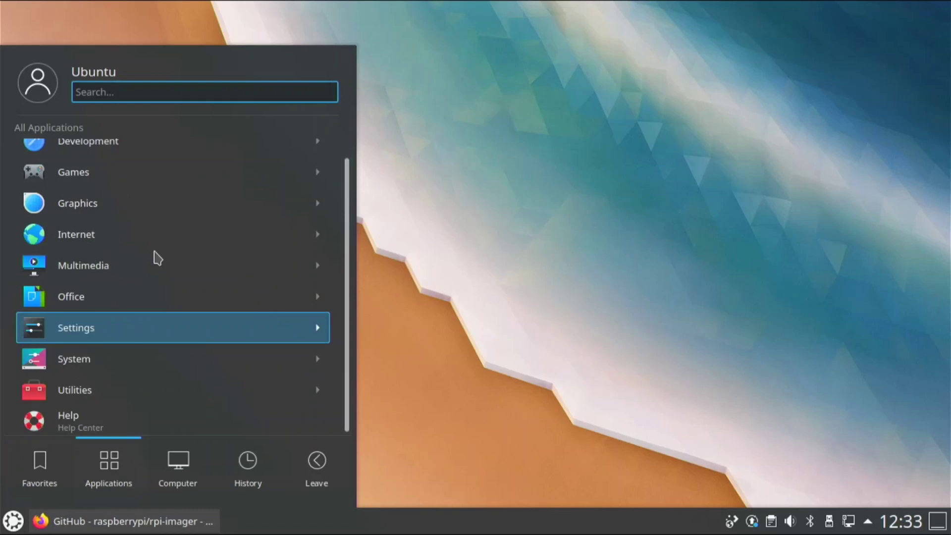
pyautogui.scroll(1, 164, 222)
# - Browse the Development, Graphics, Games and Multimedia application categories
pyautogui.click(182, 159)
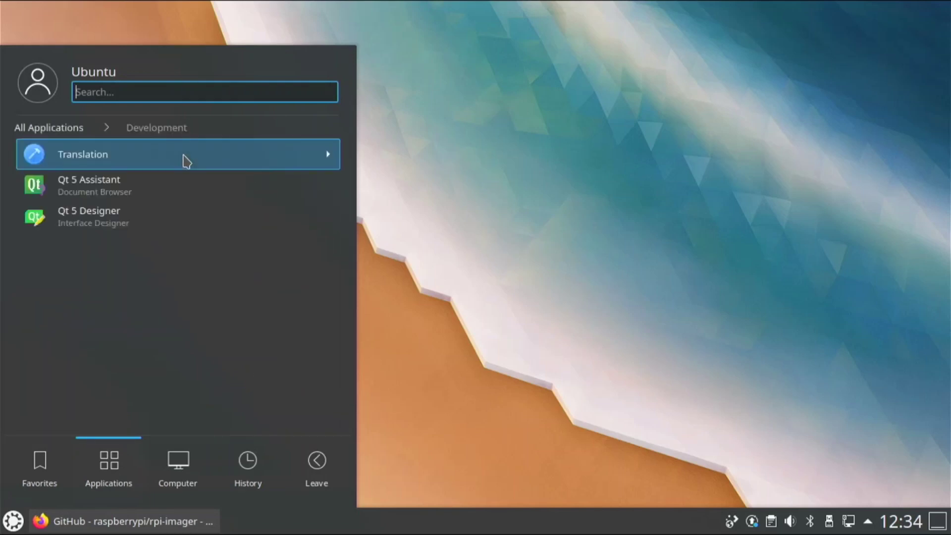
pyautogui.click(90, 127)
pyautogui.click(103, 216)
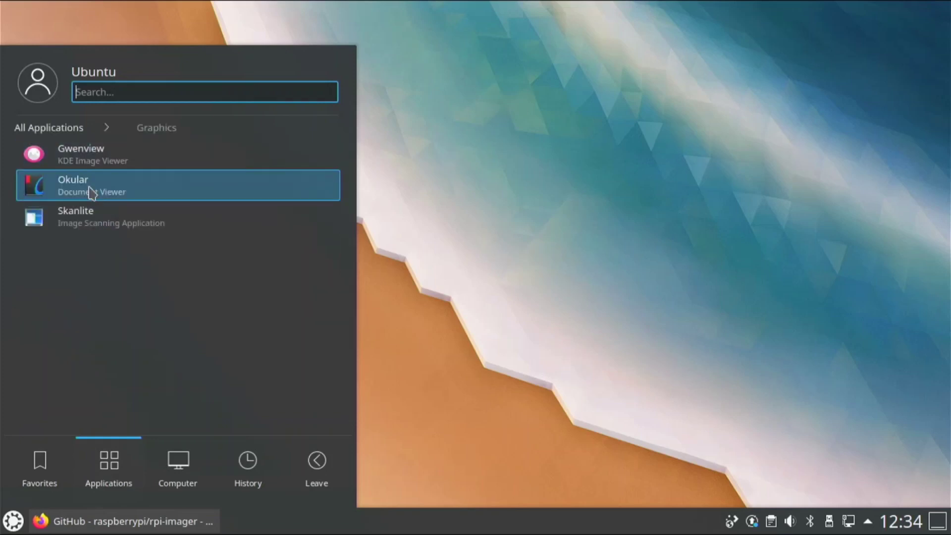
pyautogui.click(65, 130)
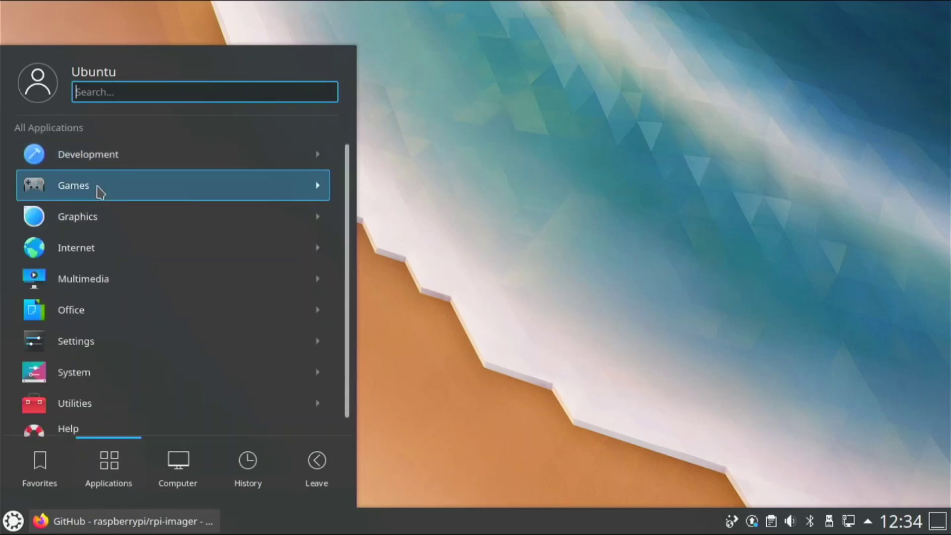
pyautogui.click(99, 192)
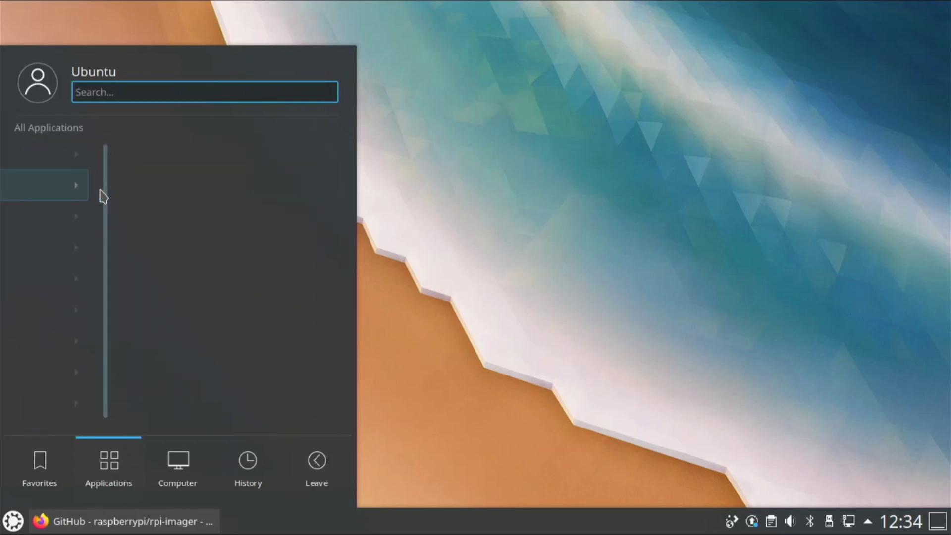
pyautogui.click(68, 133)
pyautogui.click(102, 278)
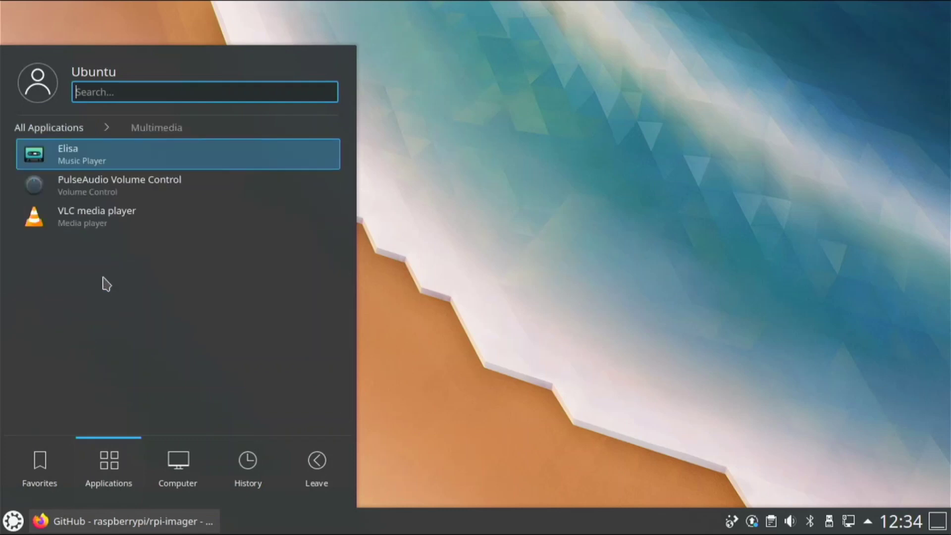
pyautogui.click(56, 130)
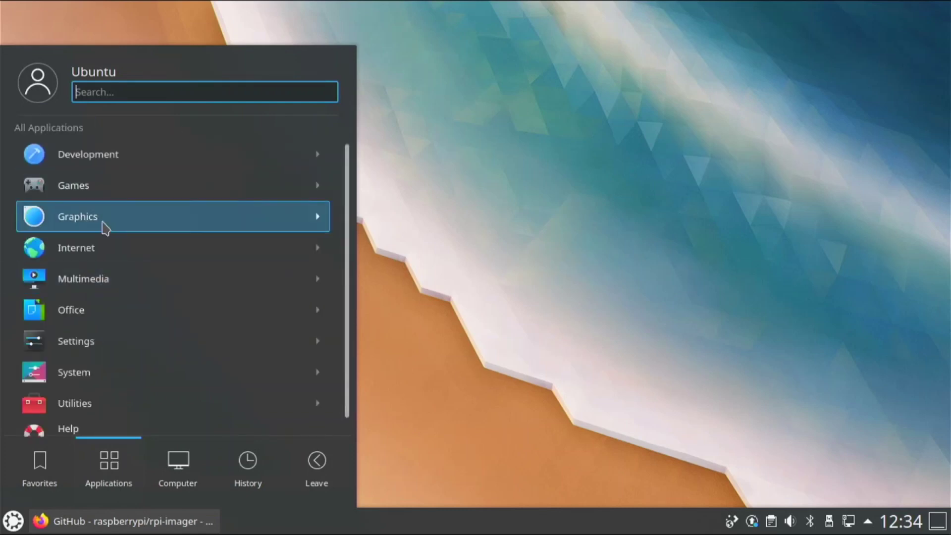
# - Browse the Internet, Settings, System and Utilities categories, then dismiss the launcher
pyautogui.click(104, 250)
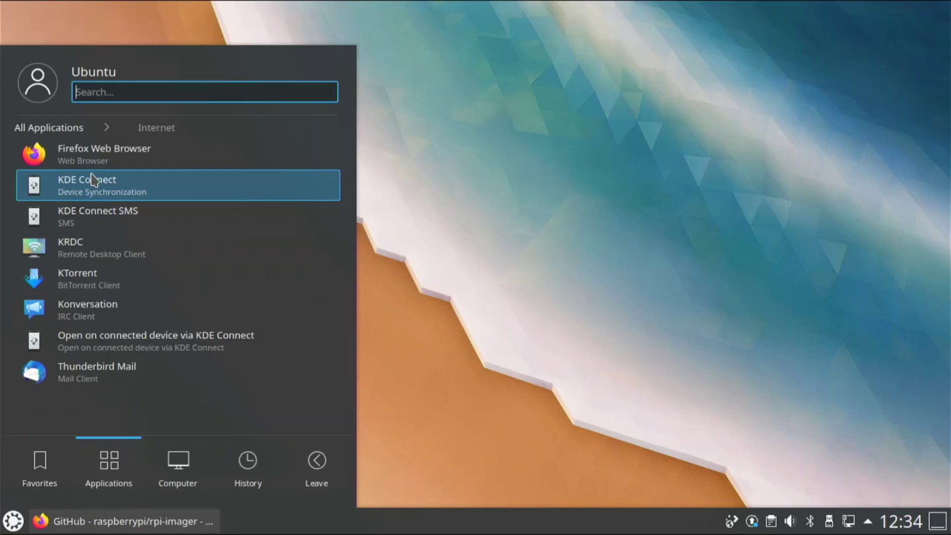
pyautogui.click(60, 129)
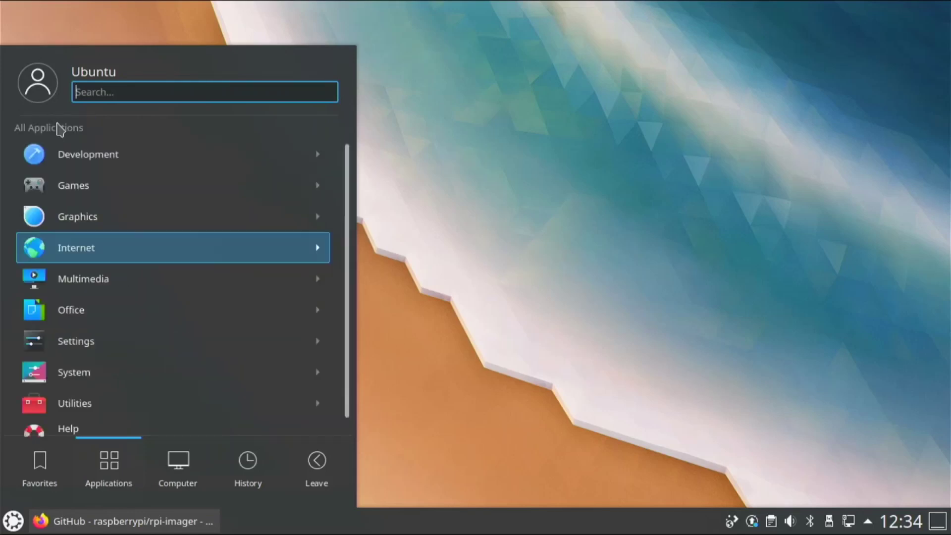
pyautogui.click(75, 344)
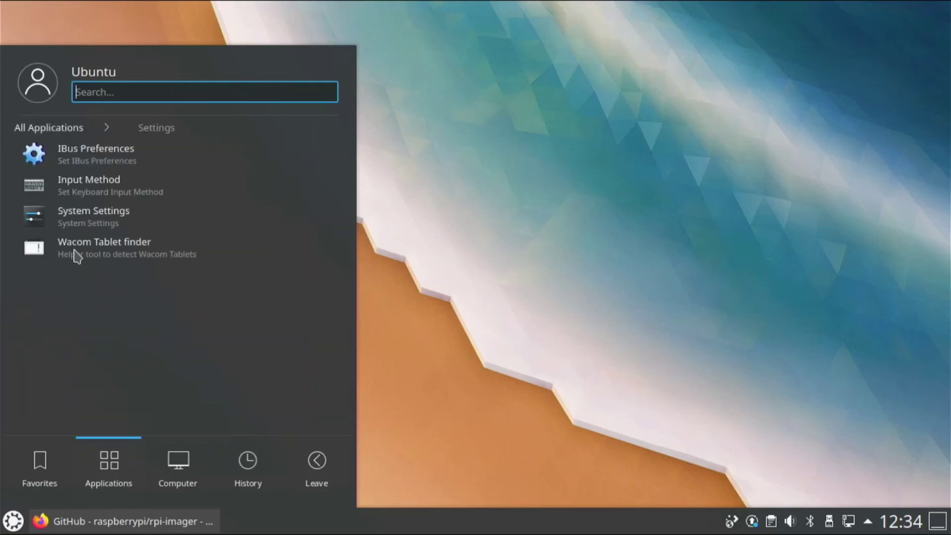
pyautogui.click(57, 128)
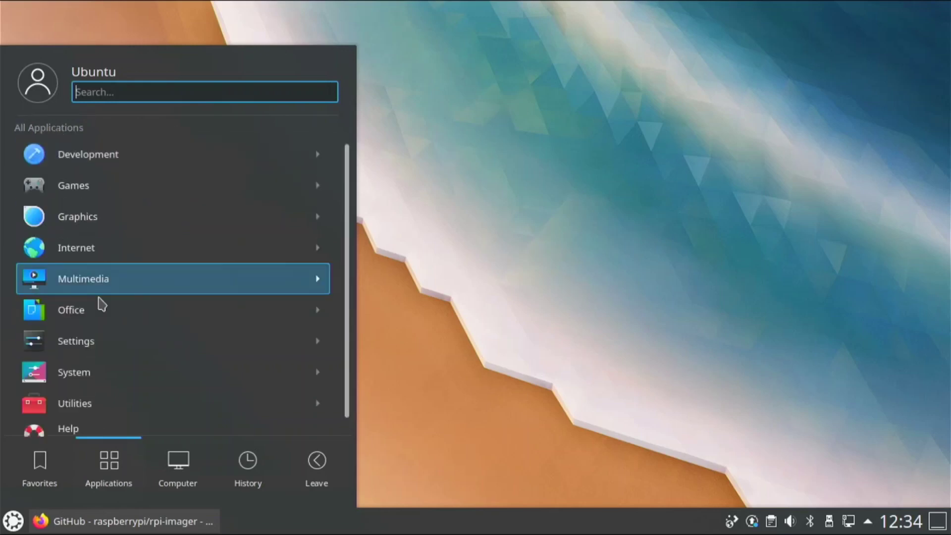
pyautogui.click(123, 369)
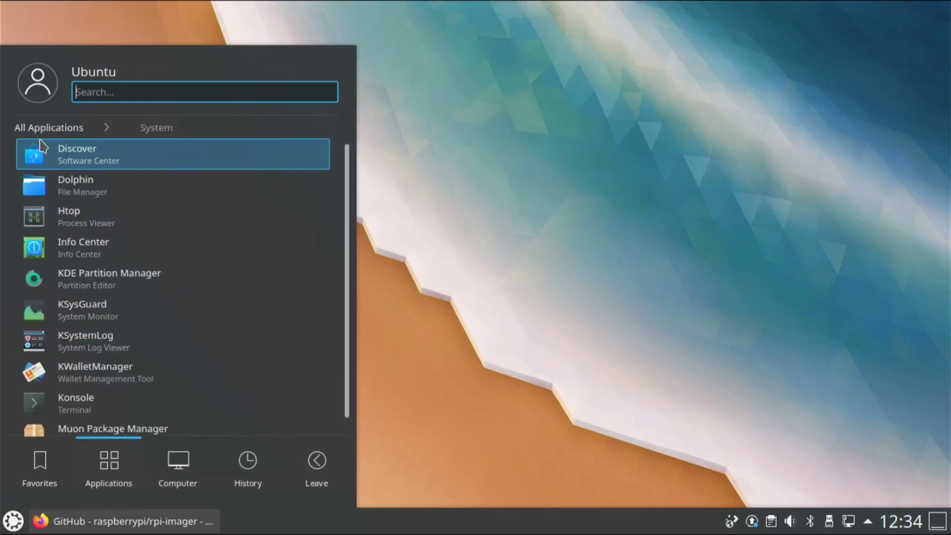
pyautogui.click(17, 131)
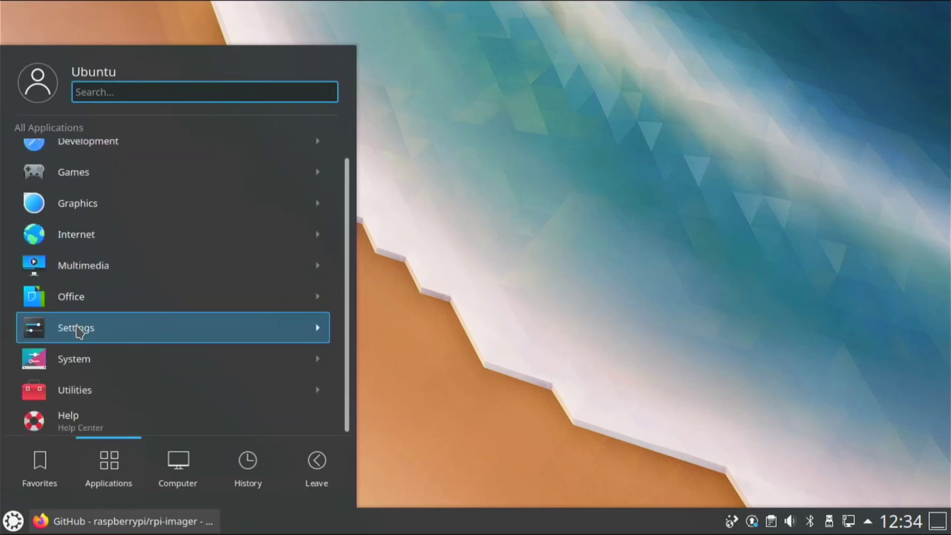
pyautogui.click(95, 398)
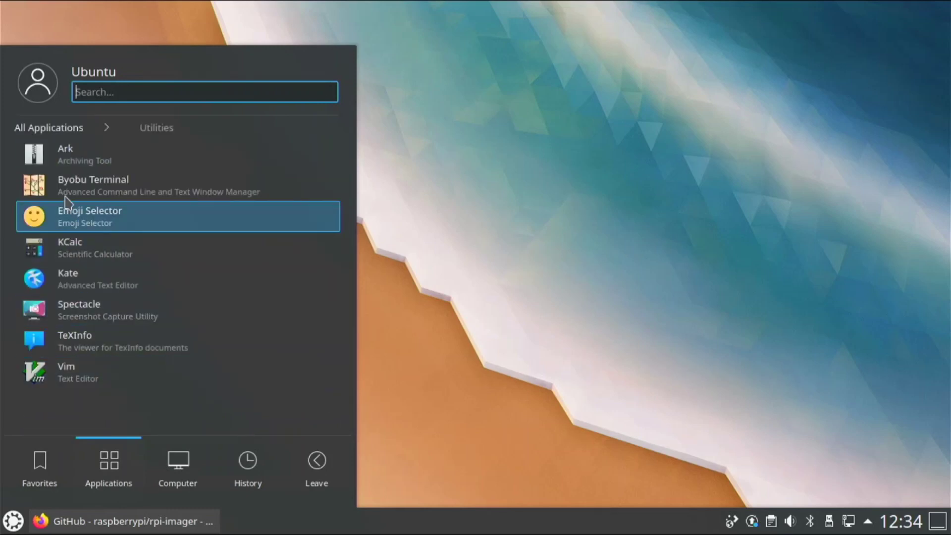
pyautogui.click(44, 124)
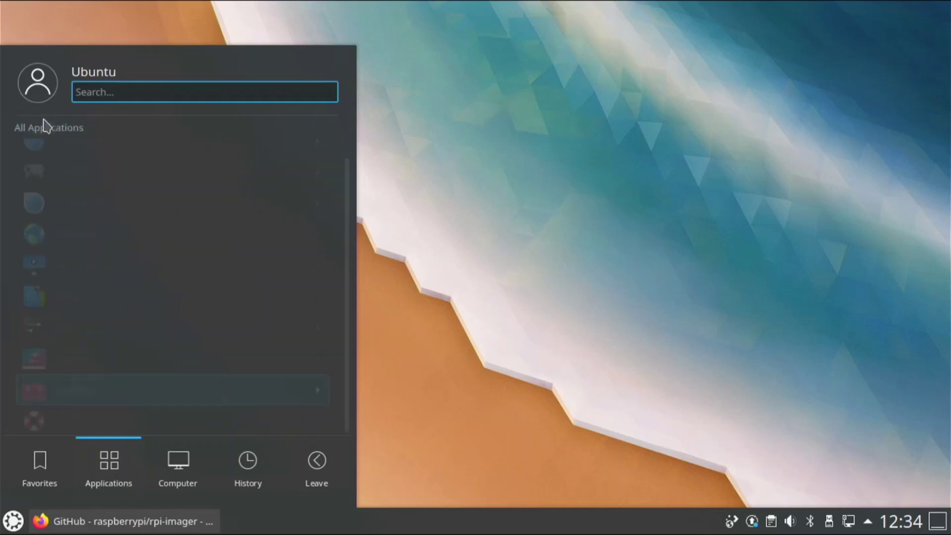
pyautogui.click(569, 244)
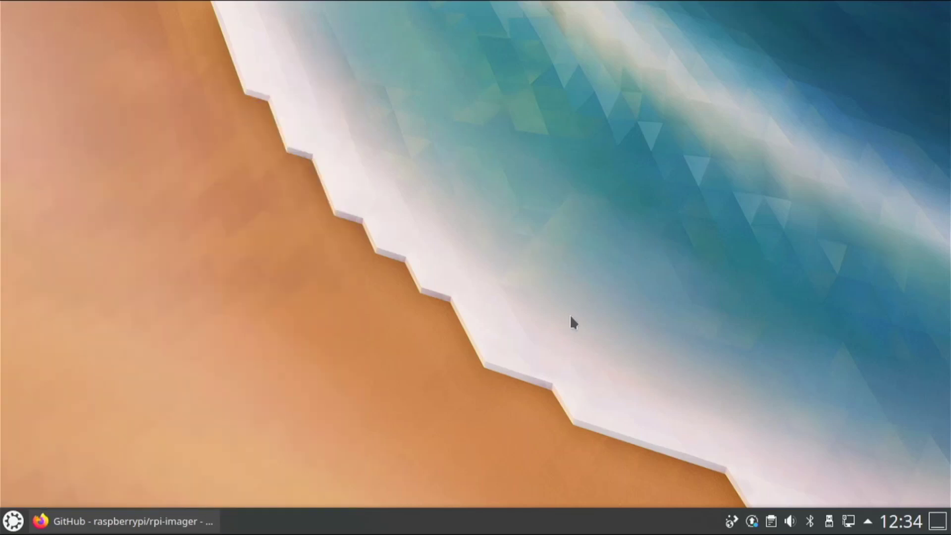
# - Set the Path forest image as the desktop wallpaper in Desktop Folder Settings and apply it
pyautogui.rightClick(715, 259)
pyautogui.click(750, 284)
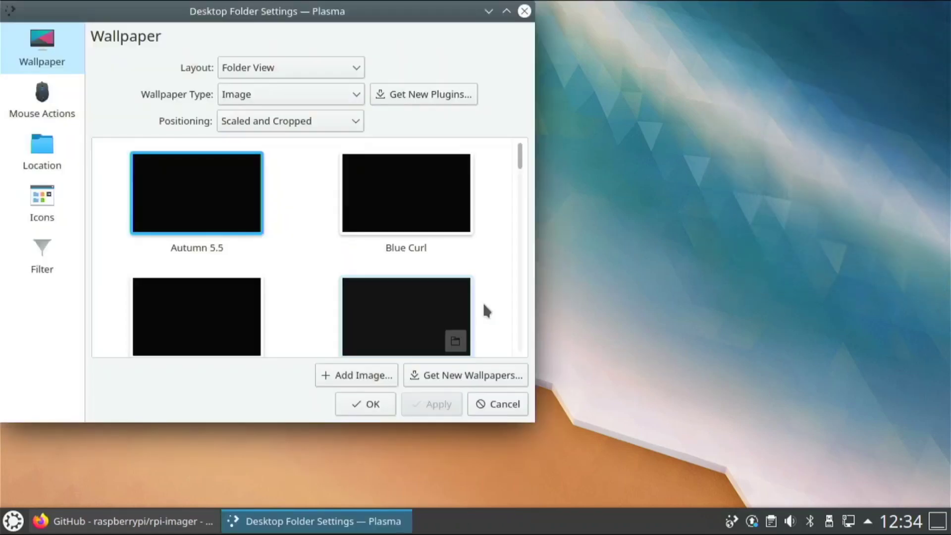
pyautogui.scroll(-8, 395, 257)
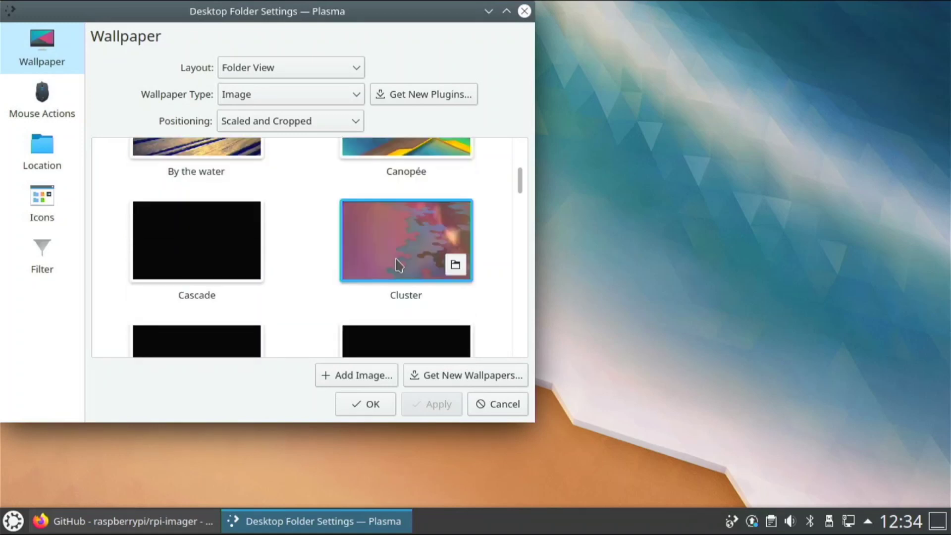
pyautogui.scroll(-5, 396, 252)
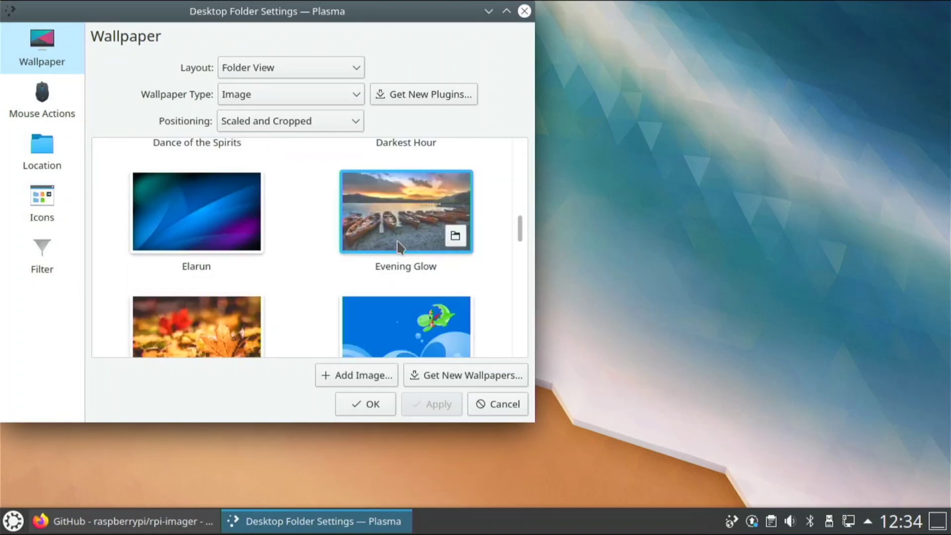
pyautogui.scroll(-4, 400, 246)
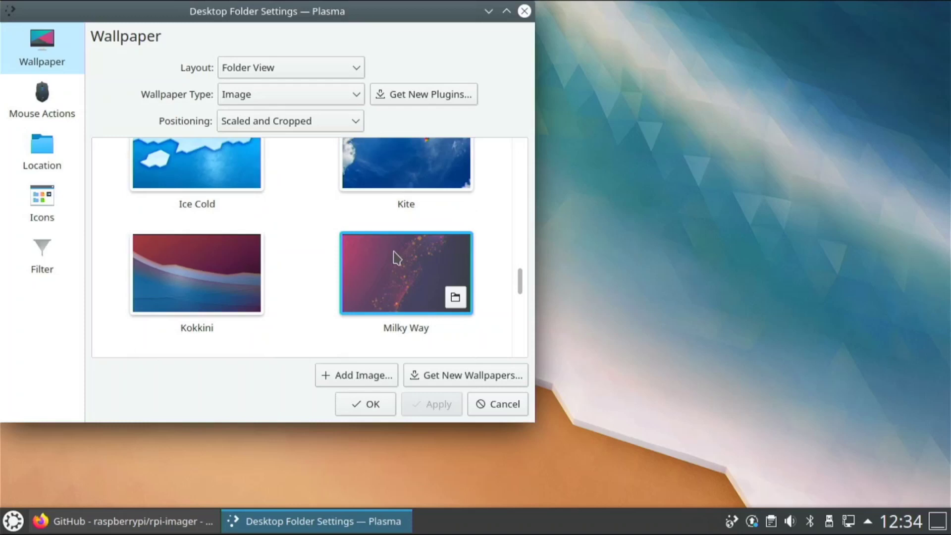
pyautogui.scroll(-3, 258, 262)
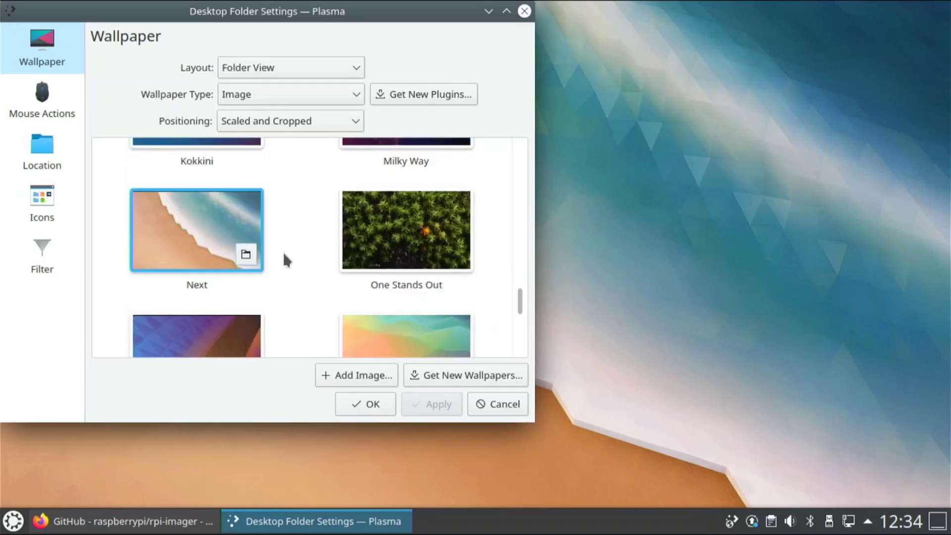
pyautogui.scroll(-3, 278, 267)
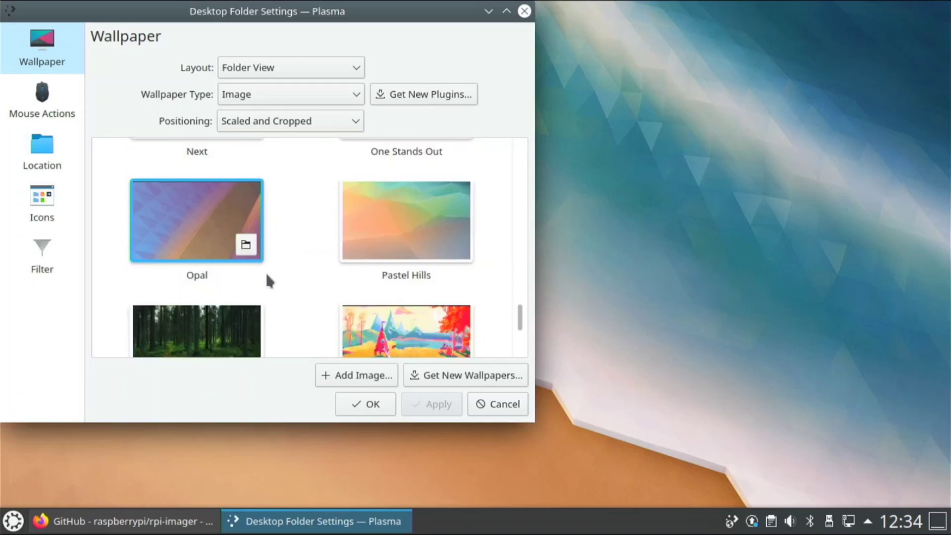
pyautogui.scroll(-3, 278, 278)
pyautogui.click(255, 253)
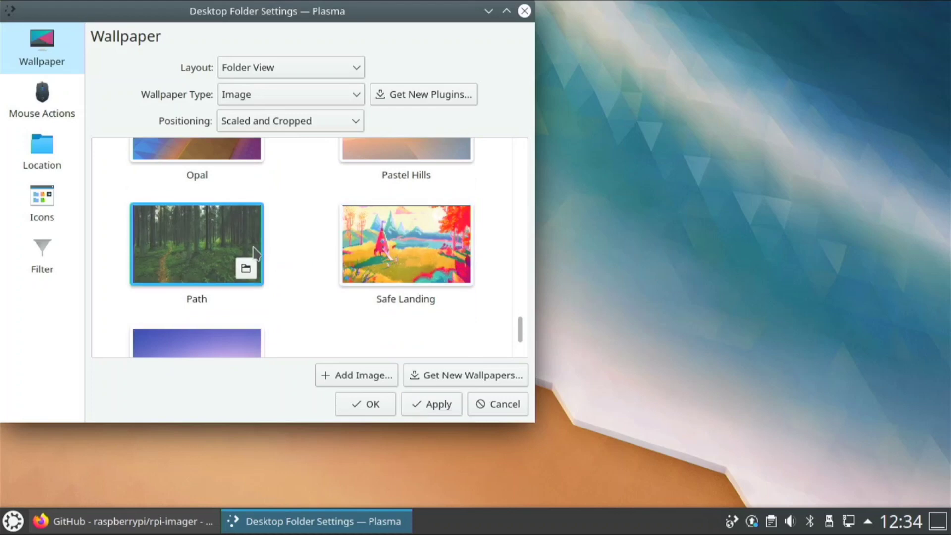
pyautogui.click(451, 411)
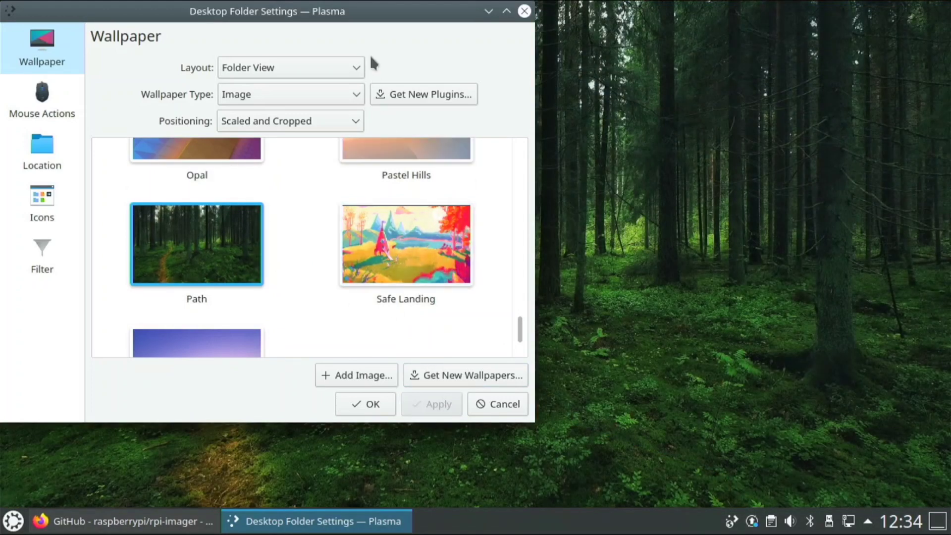
# - Look through the Icons and Mouse Actions pages, then confirm the settings with OK
pyautogui.moveTo(366, 12); pyautogui.dragTo(432, 9)
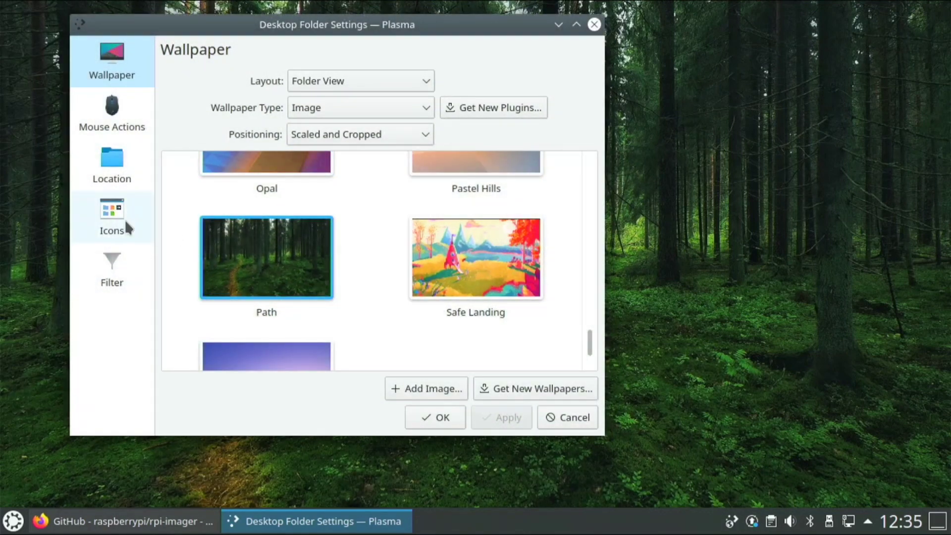
pyautogui.click(123, 217)
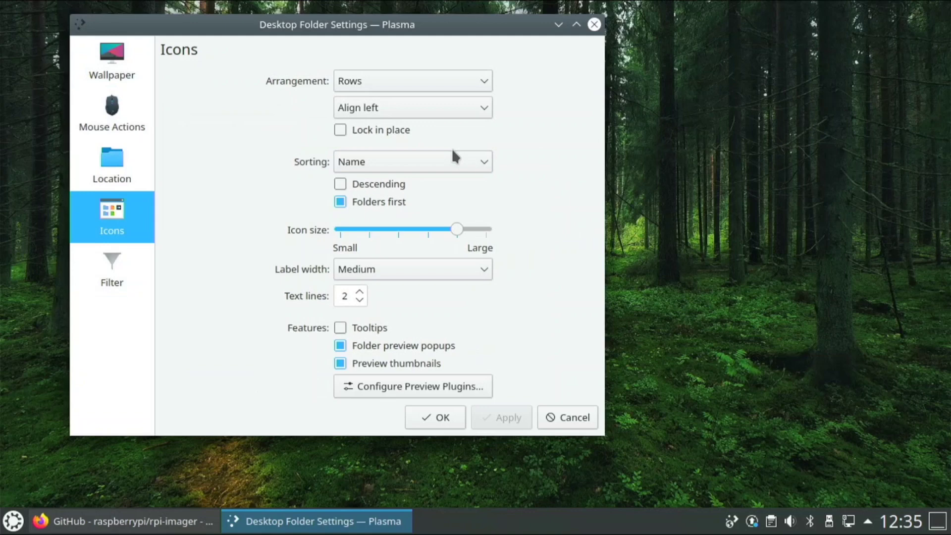
pyautogui.click(107, 255)
pyautogui.click(112, 106)
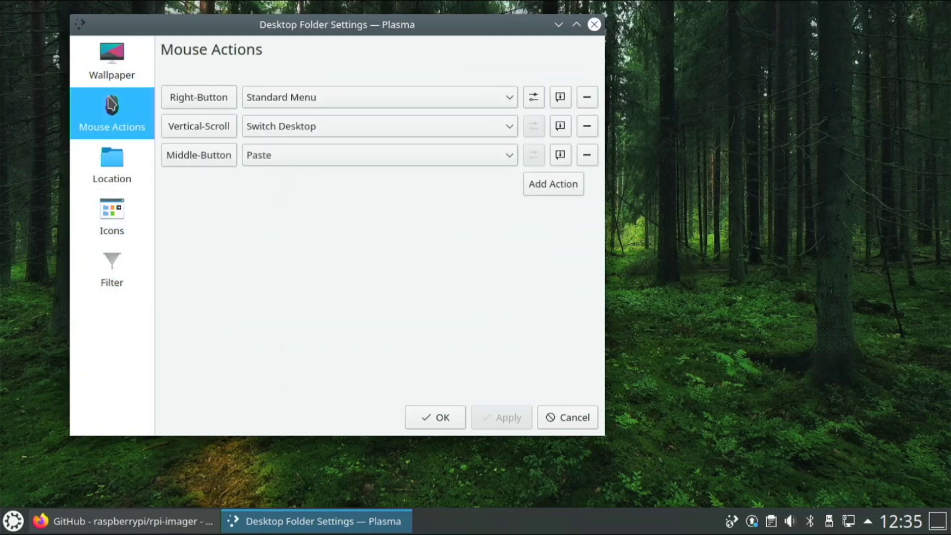
pyautogui.click(132, 74)
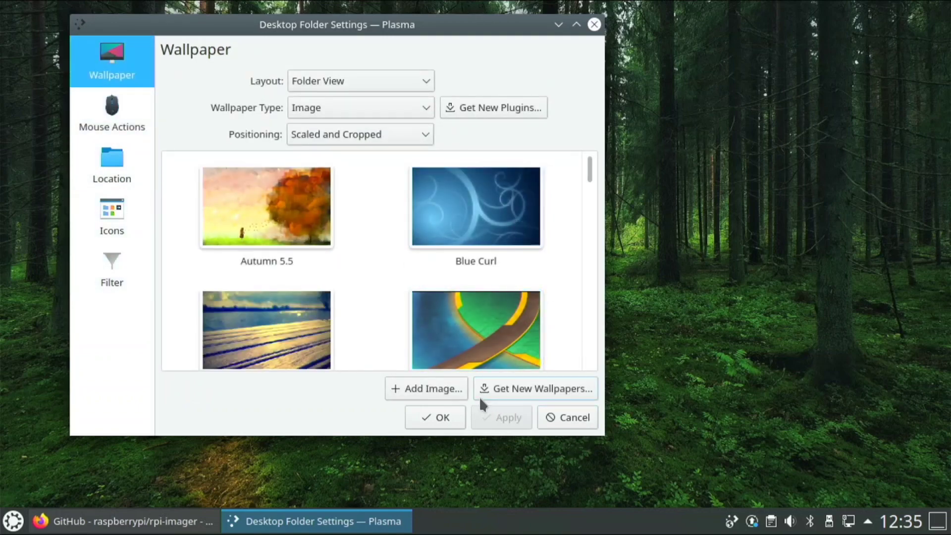
pyautogui.click(444, 417)
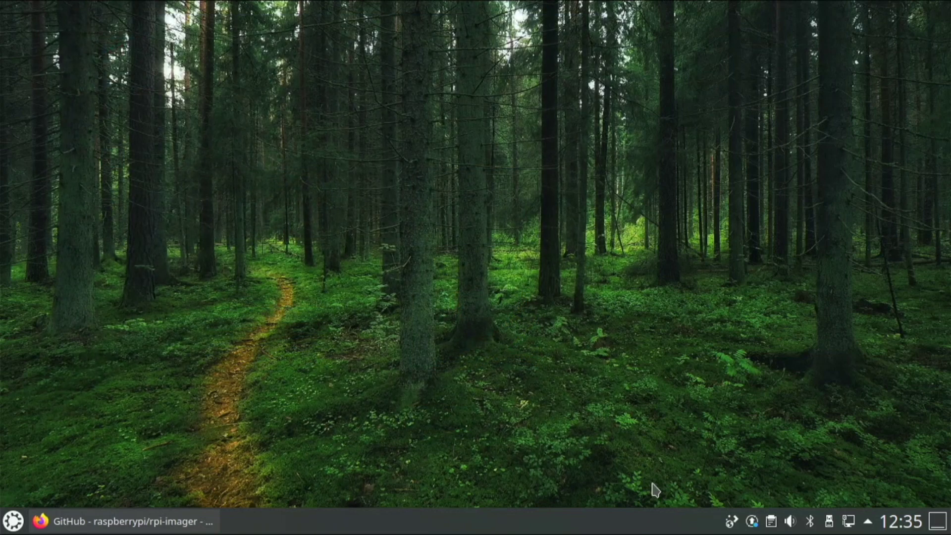
# - Open Konsole and install gparted with sudo apt install, answering y to continue
pyautogui.click(14, 521)
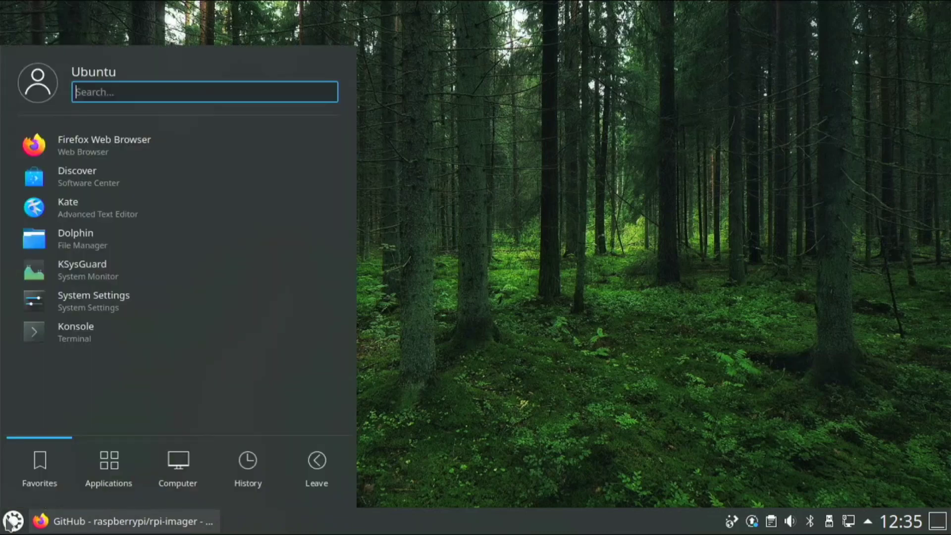
pyautogui.click(102, 332)
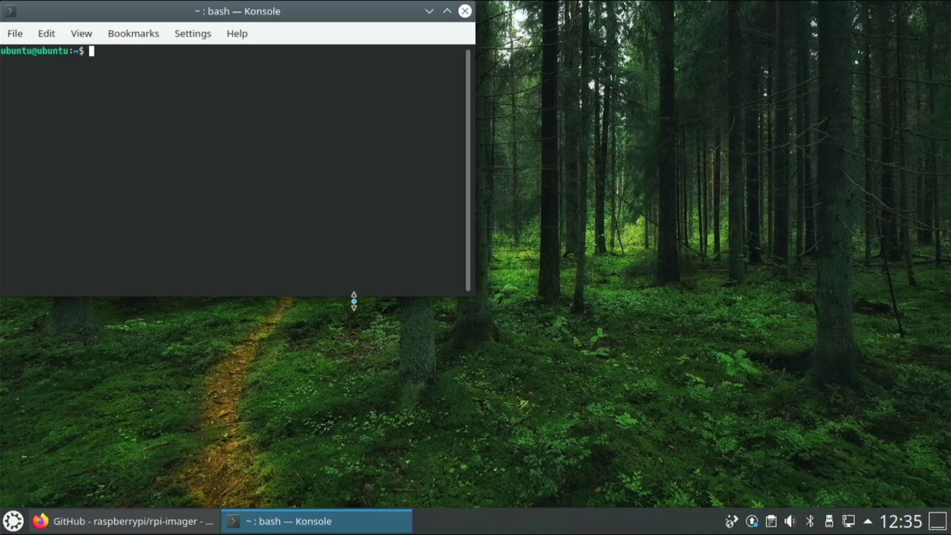
pyautogui.write('sudo apt install ')
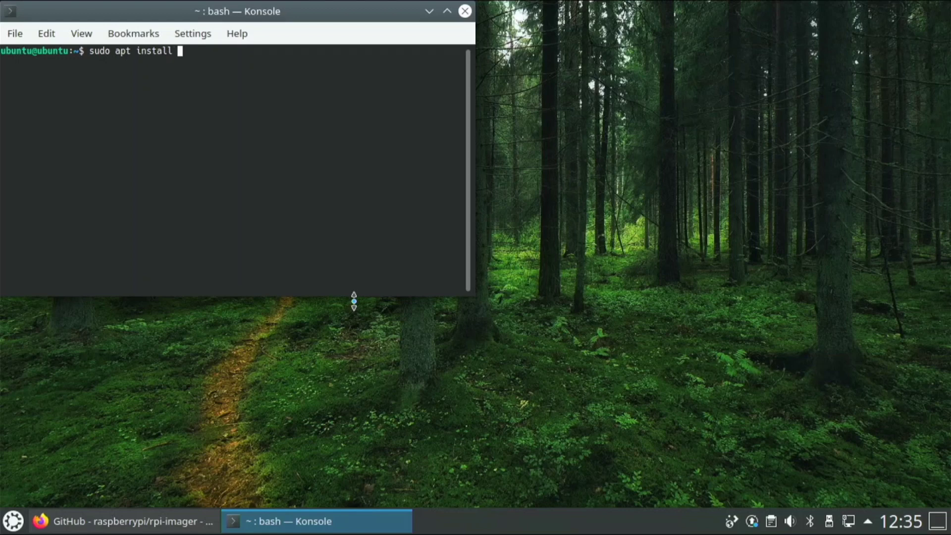
pyautogui.write('gparted')
pyautogui.press('Return')
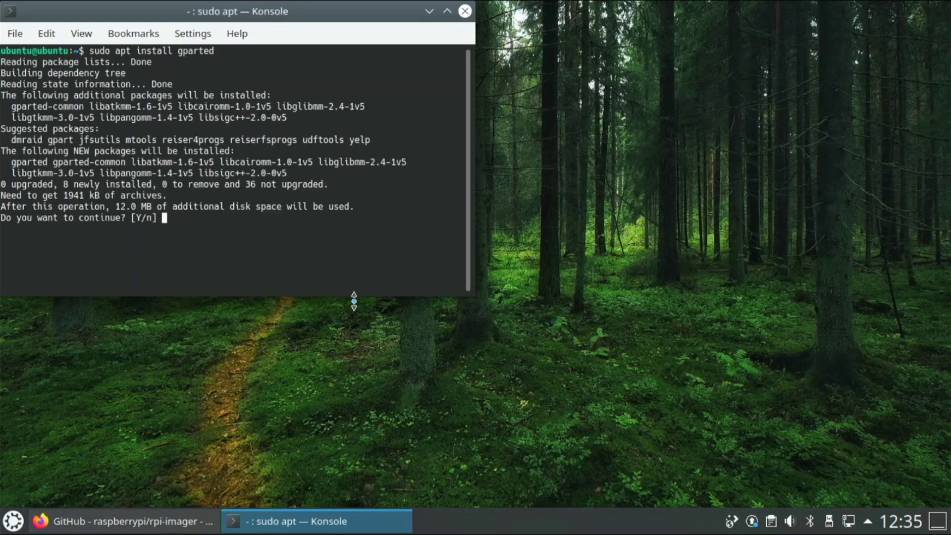
pyautogui.write('y')
pyautogui.press('Return')
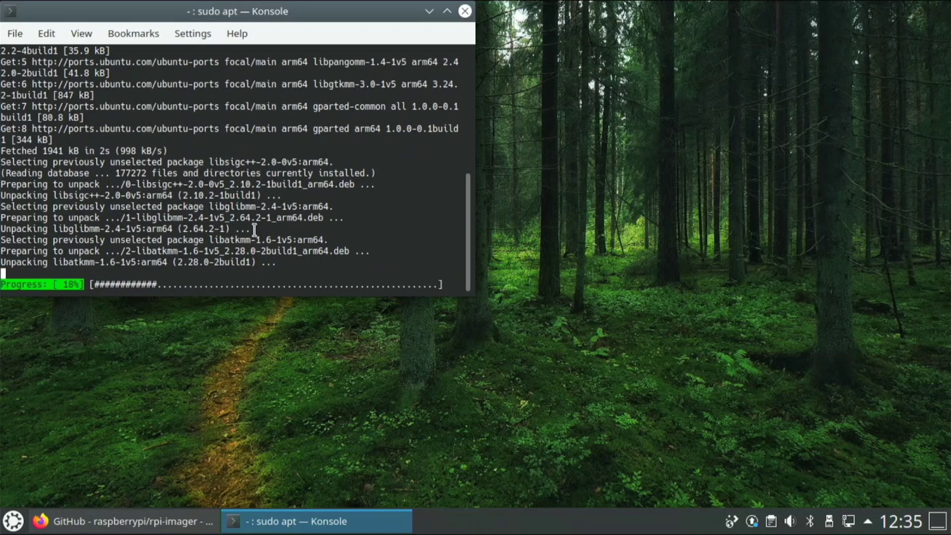
pyautogui.moveTo(203, 6); pyautogui.dragTo(405, 53)
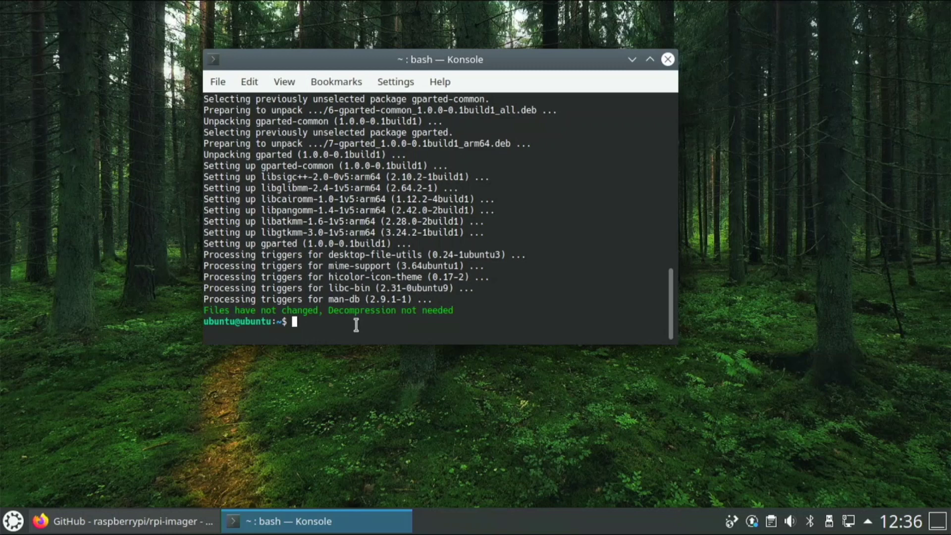
# - Install neofetch with 'sudo apt install neofetch' in a new Konsole window, confirming the prompt
pyautogui.write('sudo apt install neofetch')
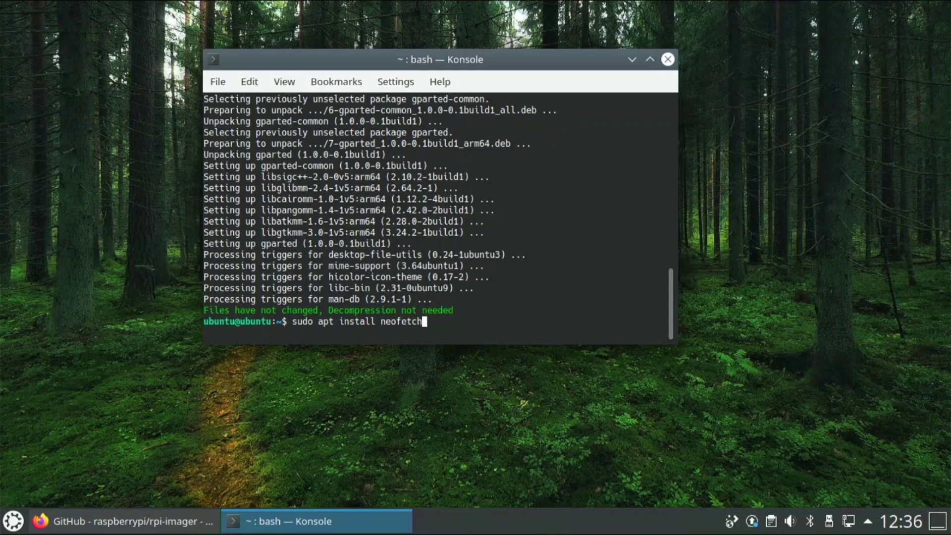
pyautogui.write('\\')
pyautogui.press('Return')
pyautogui.click(667, 59)
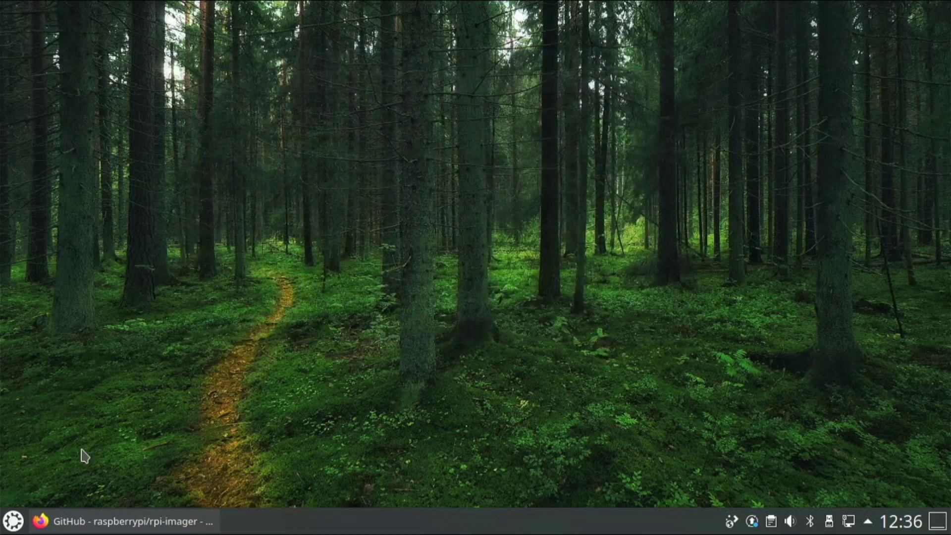
pyautogui.press('super')
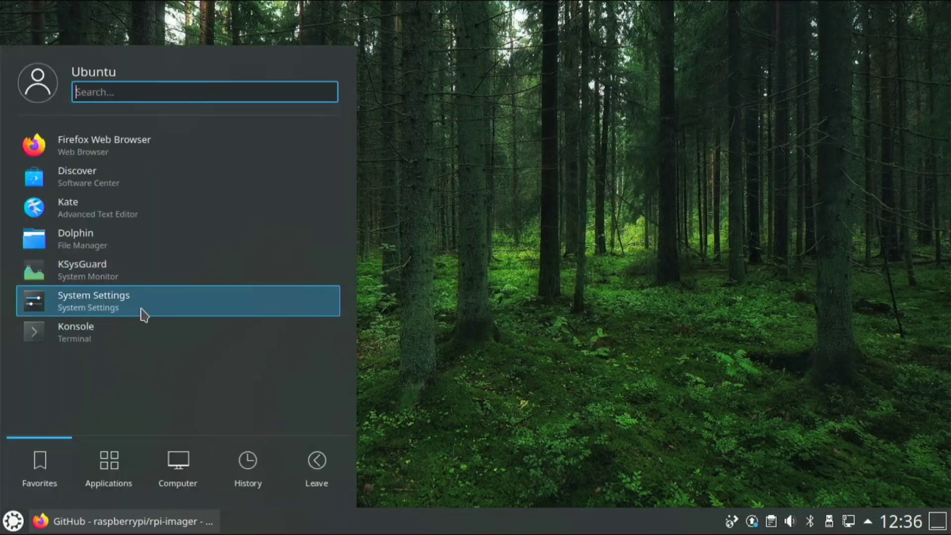
pyautogui.click(151, 324)
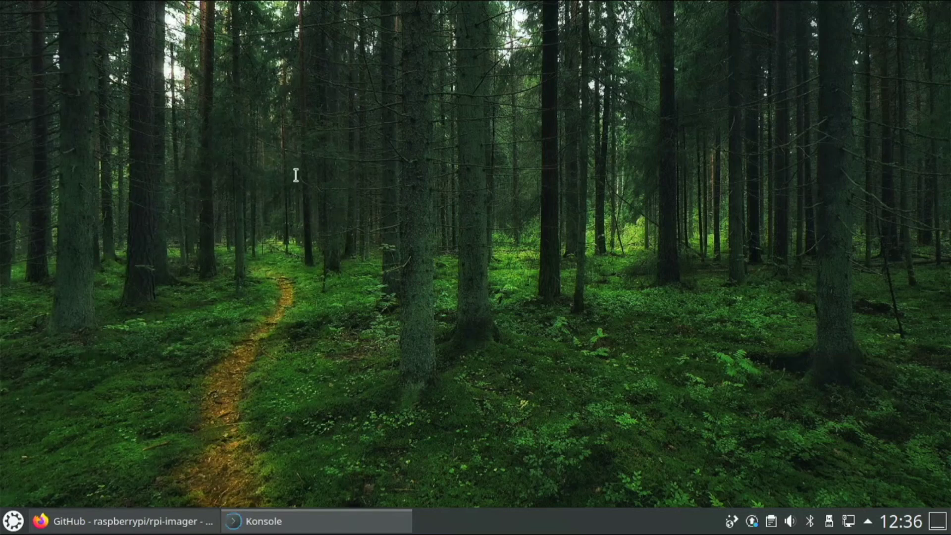
pyautogui.write('sudo apt install neofetch\\')
pyautogui.press('BackSpace')
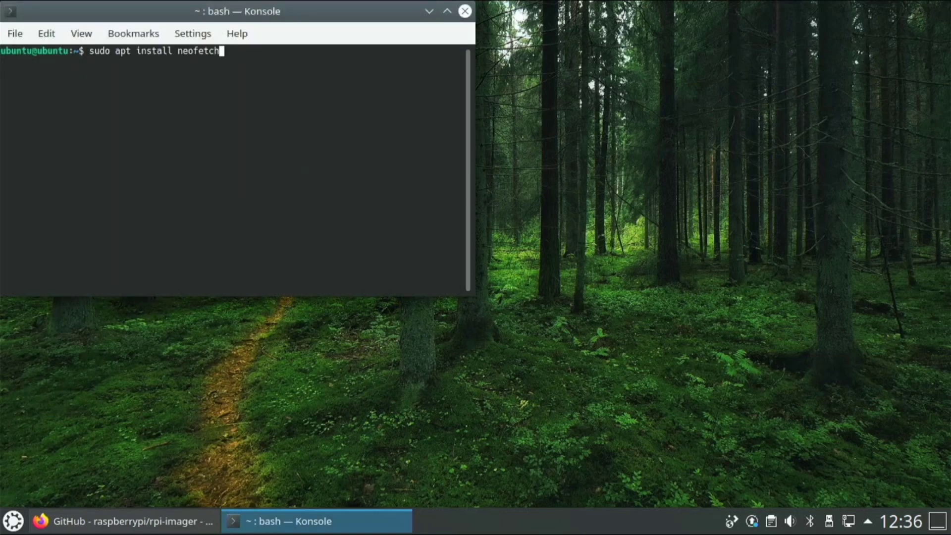
pyautogui.press('Return')
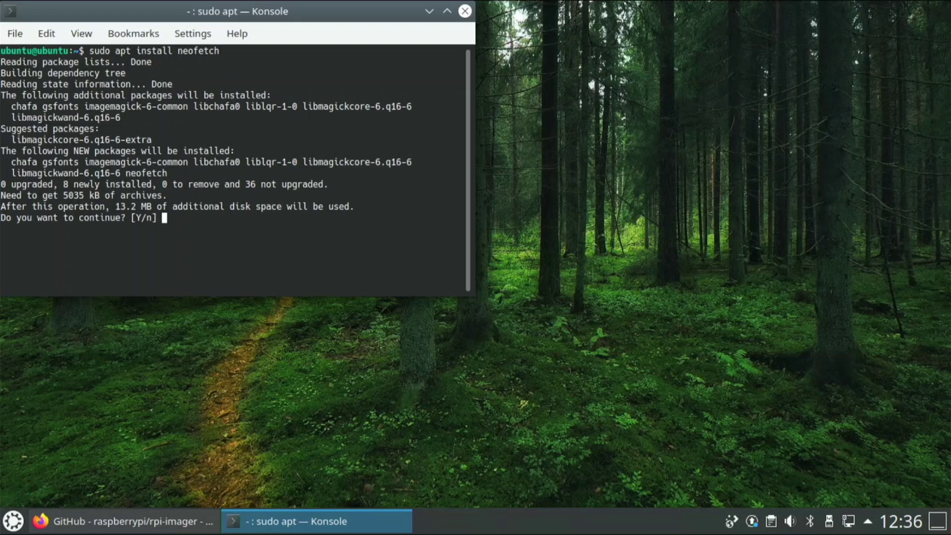
pyautogui.press('Return')
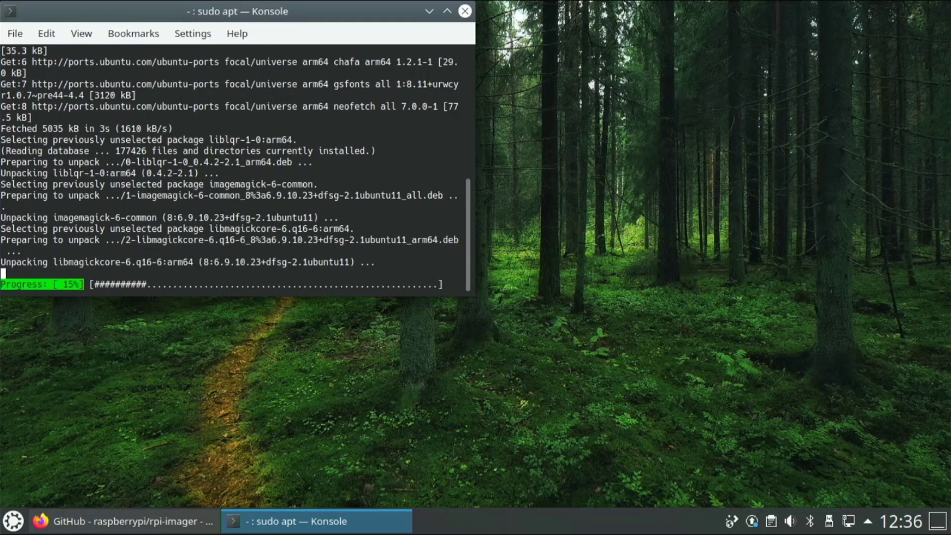
pyautogui.moveTo(0, 0)
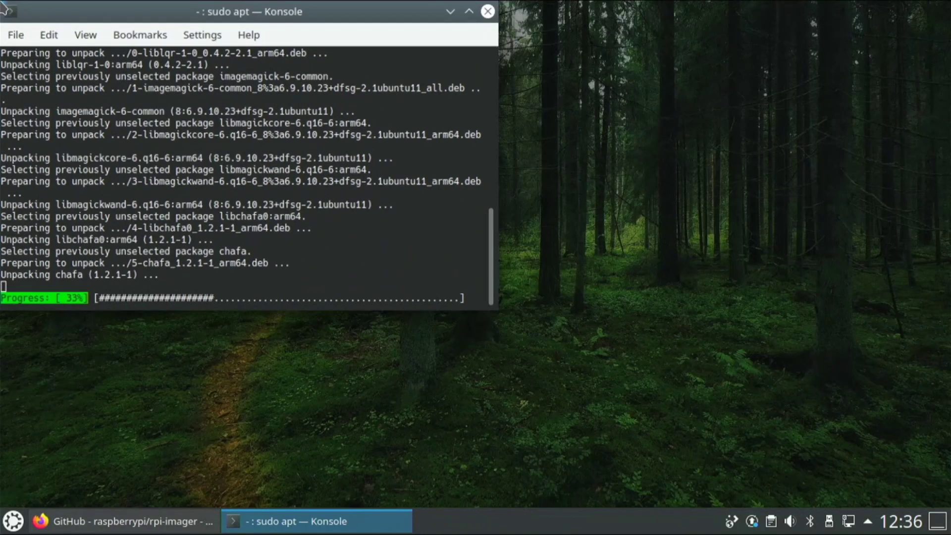
pyautogui.click(138, 64)
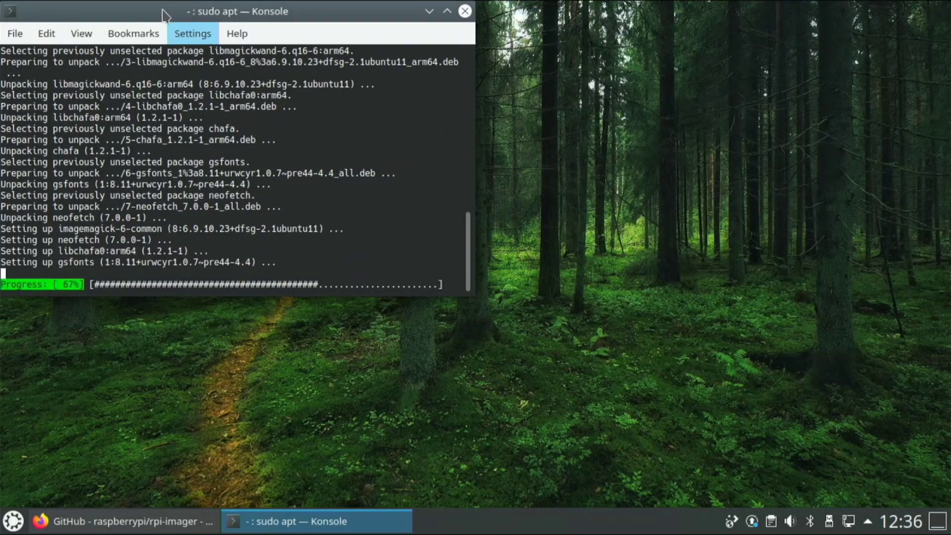
pyautogui.moveTo(69, 13); pyautogui.dragTo(321, 106)
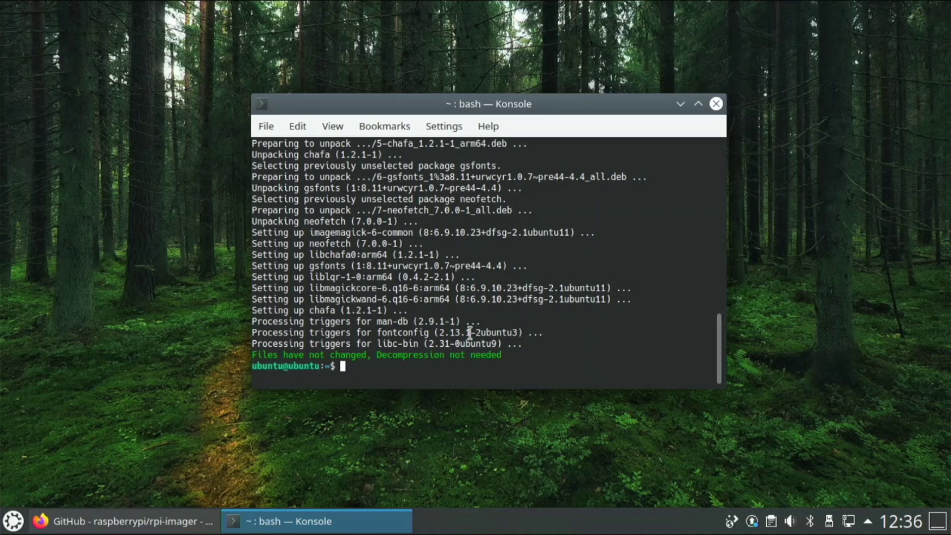
# - Run neofetch to display the Ubuntu 20.04.1 system details, then close Konsole
pyautogui.write('neofetch')
pyautogui.press('Return')
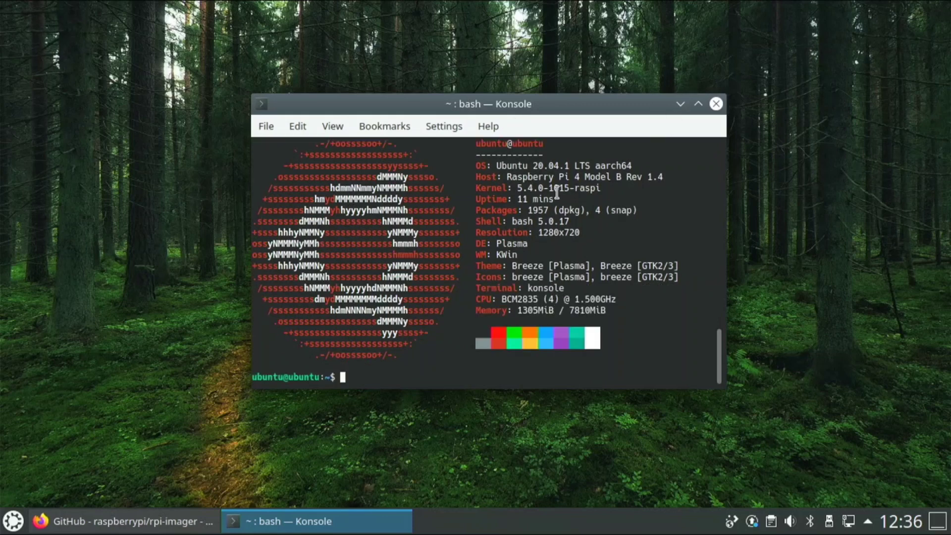
pyautogui.moveTo(505, 171); pyautogui.dragTo(573, 167)
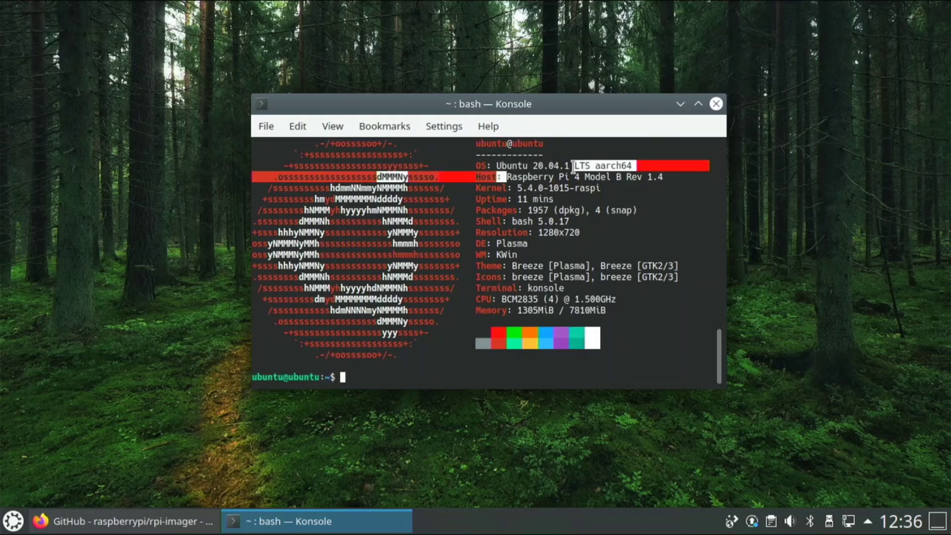
pyautogui.click(575, 166)
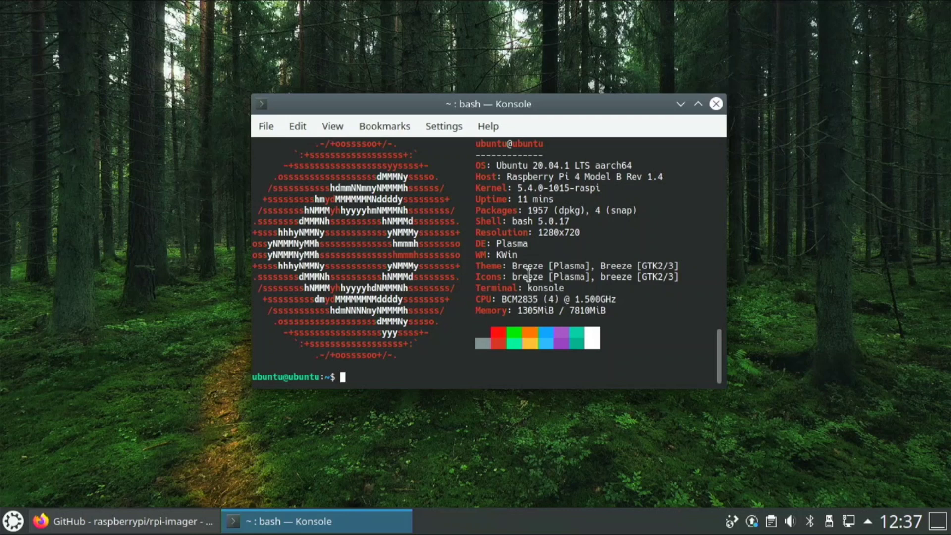
pyautogui.click(715, 104)
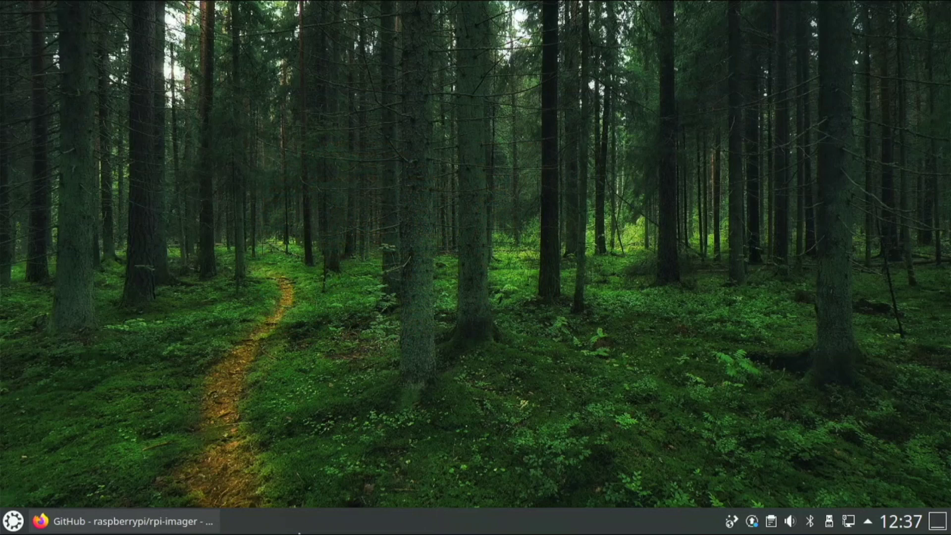
# - Back in Firefox, select the Debian/Ubuntu apt install build-dependency command on the rpi-imager page
pyautogui.click(212, 520)
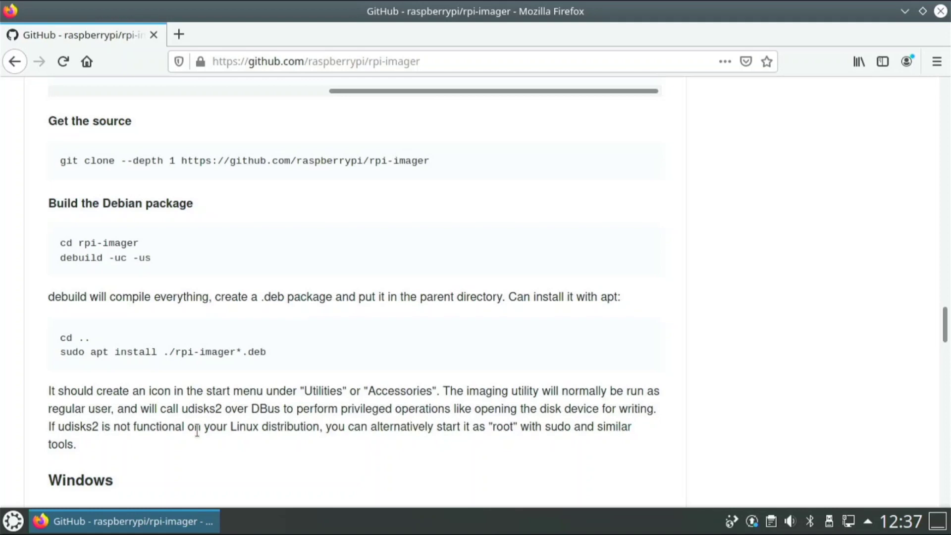
pyautogui.scroll(3, 188, 424)
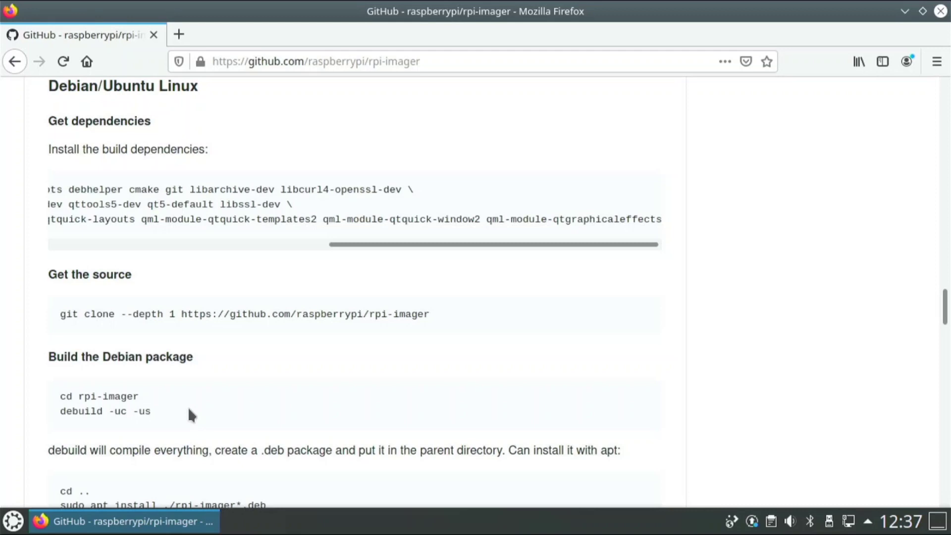
pyautogui.scroll(6, 188, 406)
pyautogui.scroll(-6, 171, 354)
pyautogui.moveTo(366, 246); pyautogui.dragTo(513, 244)
pyautogui.moveTo(674, 224); pyautogui.dragTo(147, 172)
pyautogui.moveTo(26, 172); pyautogui.dragTo(186, 204)
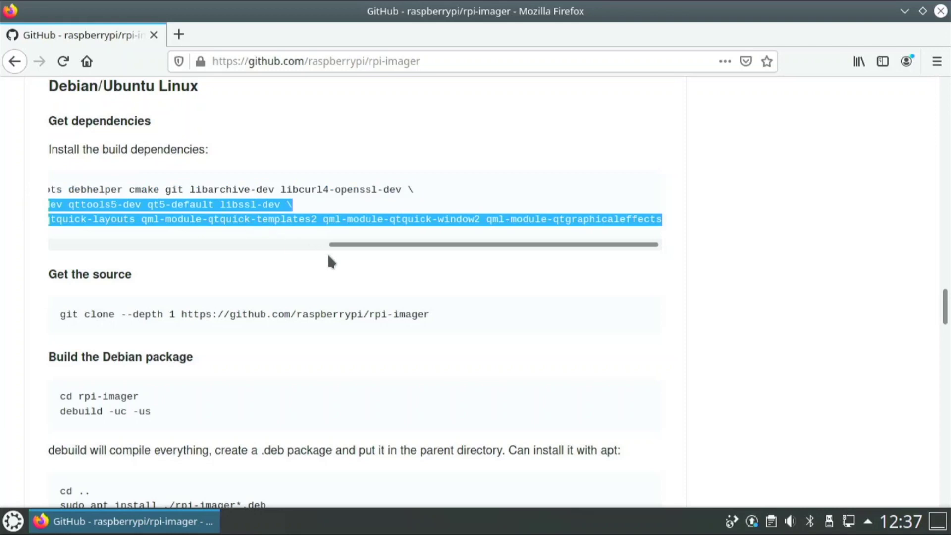
pyautogui.moveTo(356, 244); pyautogui.dragTo(69, 229)
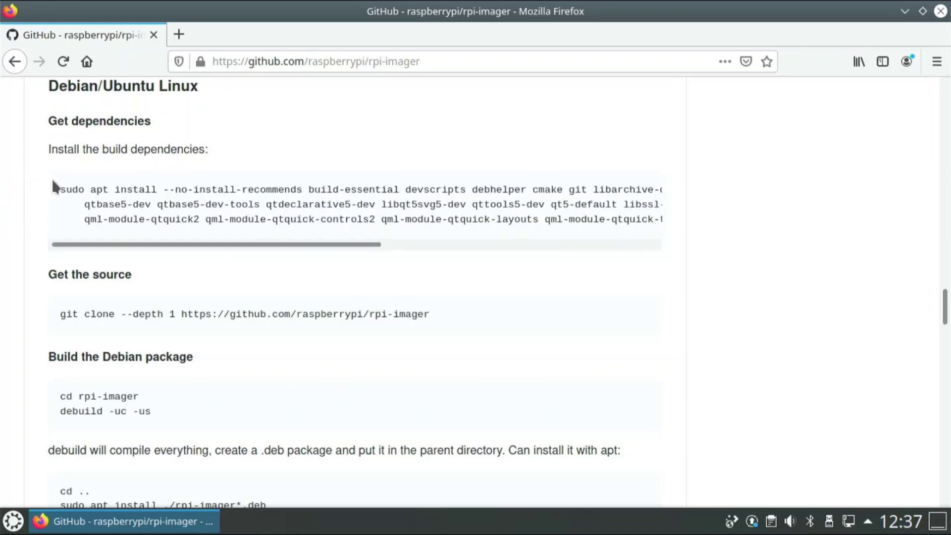
pyautogui.moveTo(60, 182); pyautogui.dragTo(655, 223)
# - Copy the build-dependency apt install command and run it in a new Konsole terminal
pyautogui.rightClick(640, 223)
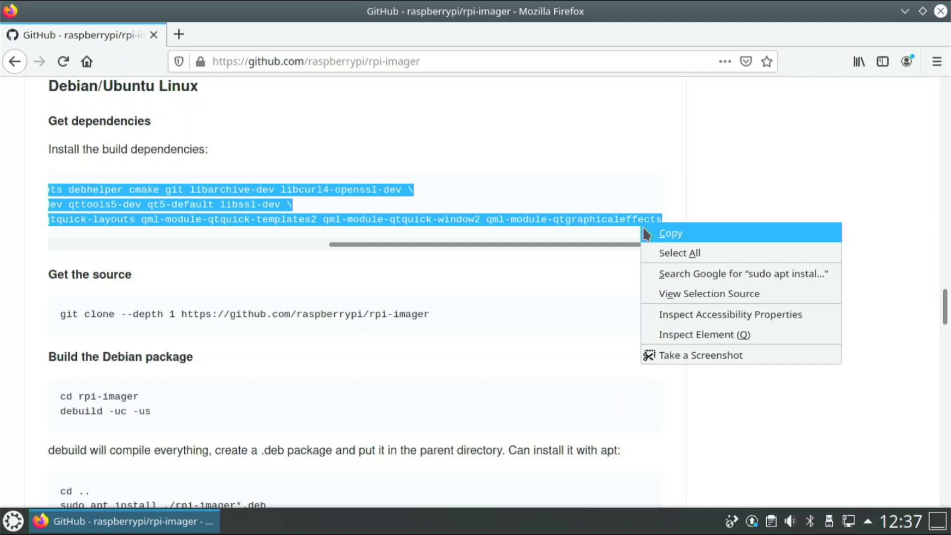
pyautogui.click(651, 233)
pyautogui.press('super')
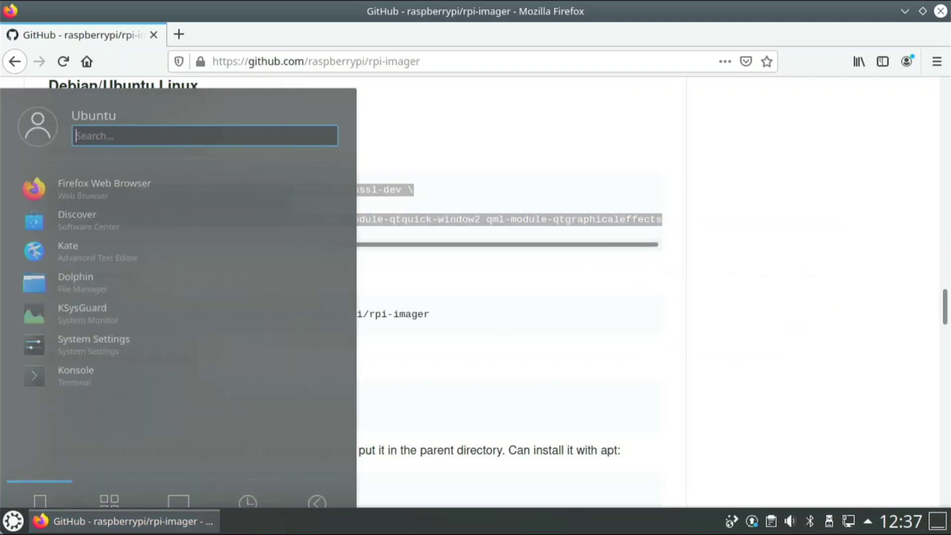
pyautogui.click(109, 470)
pyautogui.click(39, 468)
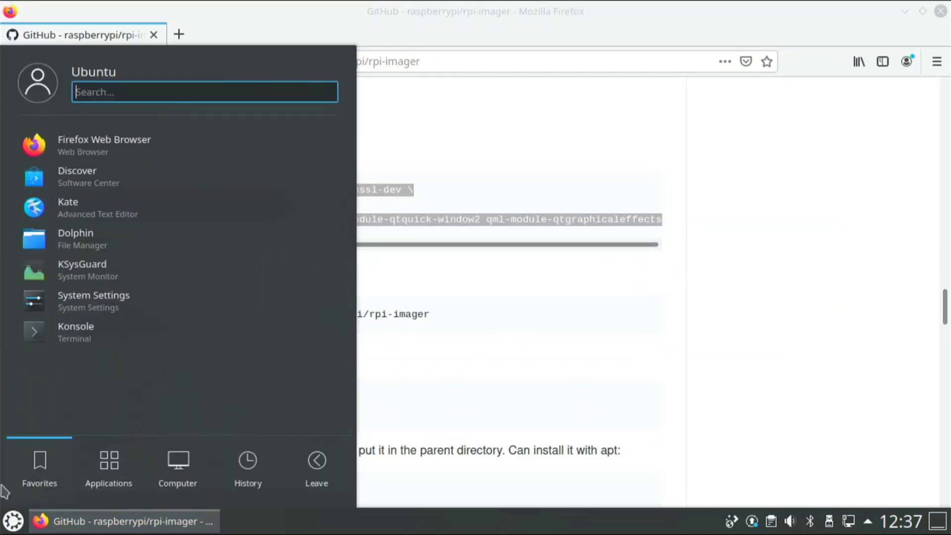
pyautogui.click(47, 339)
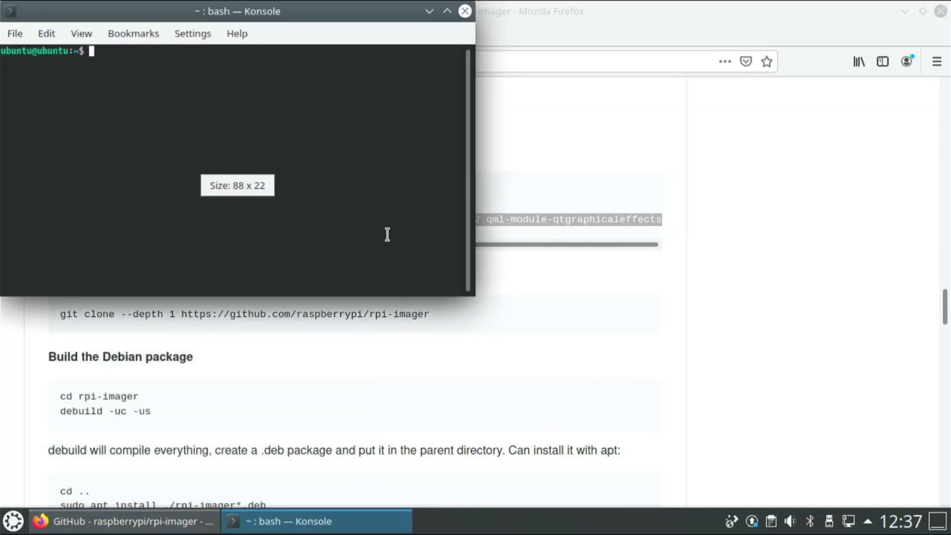
pyautogui.rightClick(340, 203)
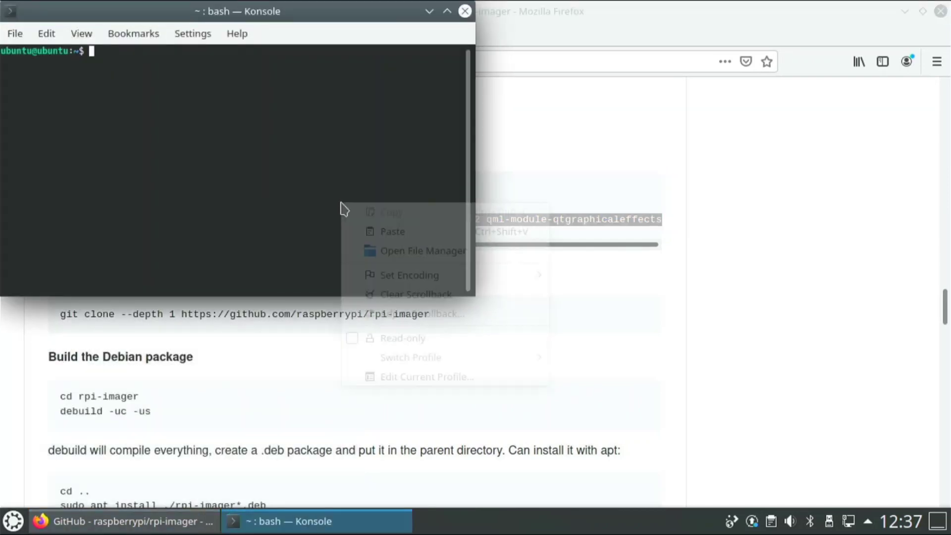
pyautogui.click(384, 231)
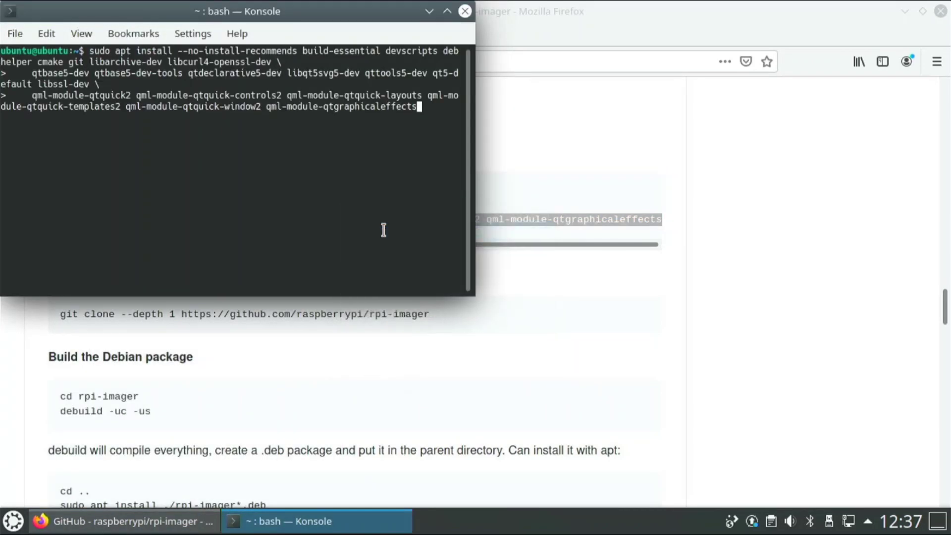
pyautogui.press('Return')
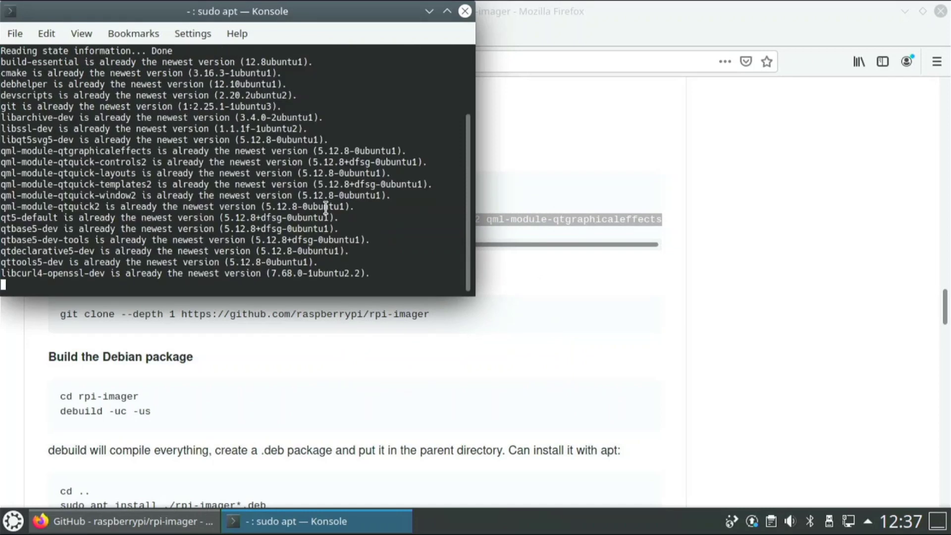
# - Copy the git clone command from GitHub and run it in Konsole to download rpi-imager
pyautogui.click(527, 331)
pyautogui.moveTo(450, 312); pyautogui.dragTo(4, 306)
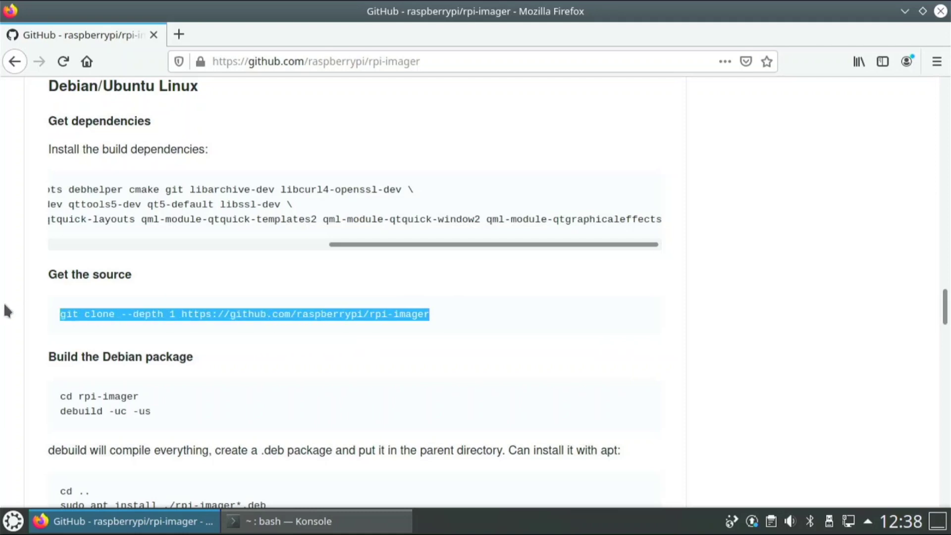
pyautogui.rightClick(104, 317)
pyautogui.click(131, 326)
pyautogui.click(232, 521)
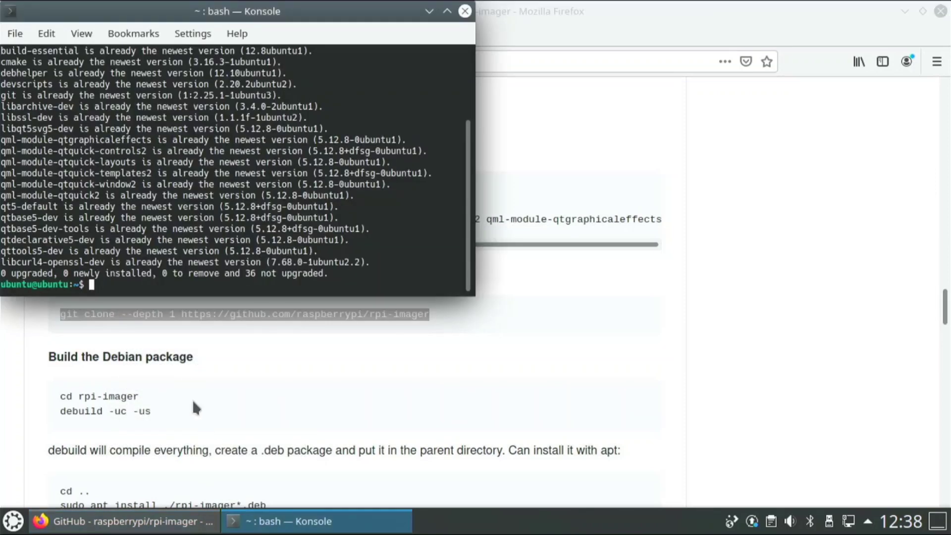
pyautogui.rightClick(150, 285)
pyautogui.click(192, 311)
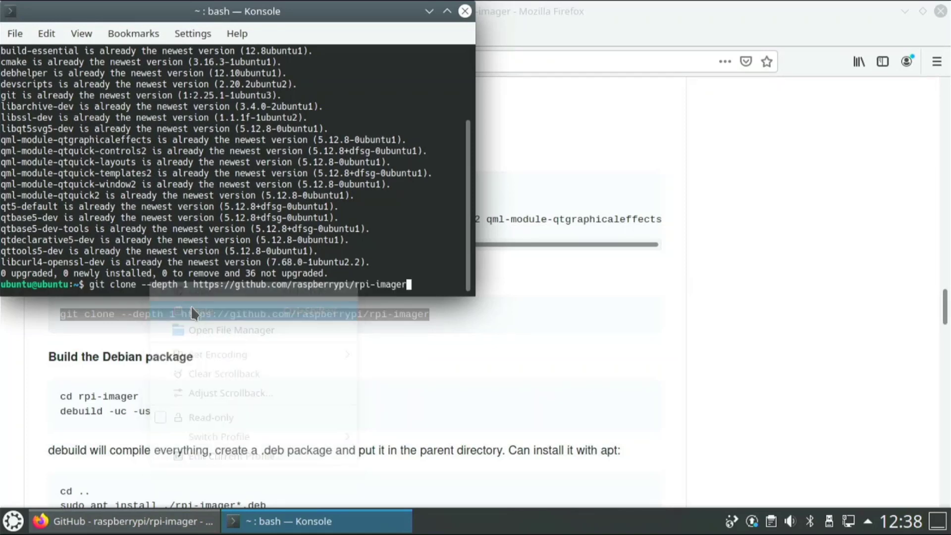
pyautogui.press('Return')
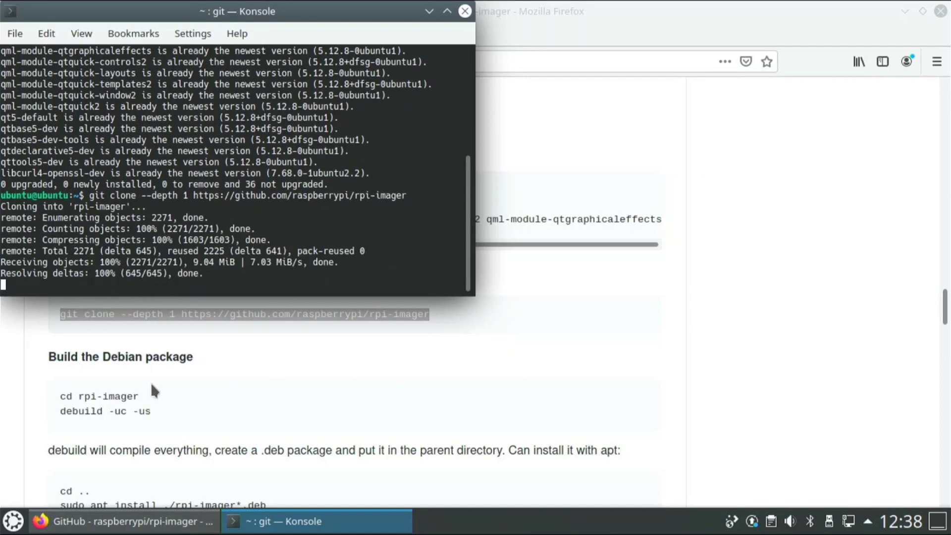
# - Copy 'cd rpi-imager' and 'debuild -uc -us' from GitHub and run them in Konsole
pyautogui.click(167, 409)
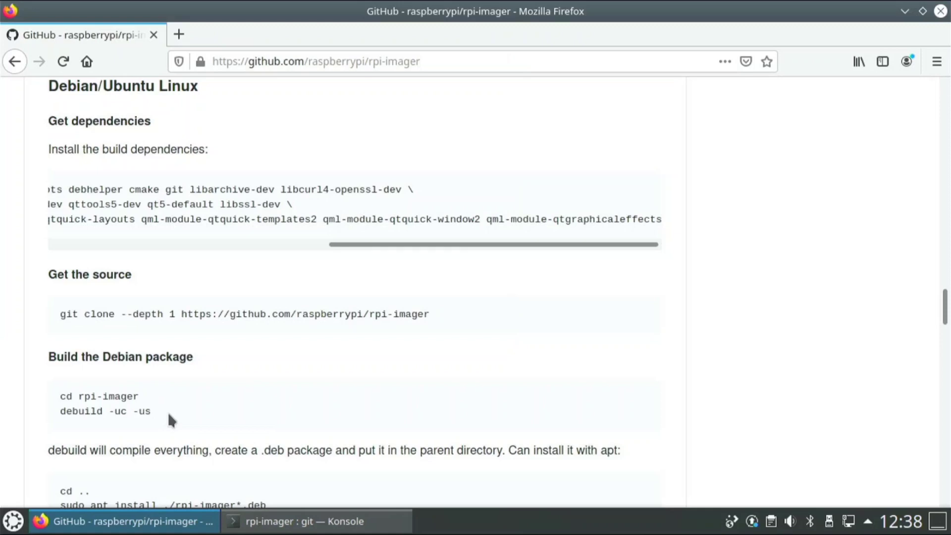
pyautogui.moveTo(152, 413); pyautogui.dragTo(53, 401)
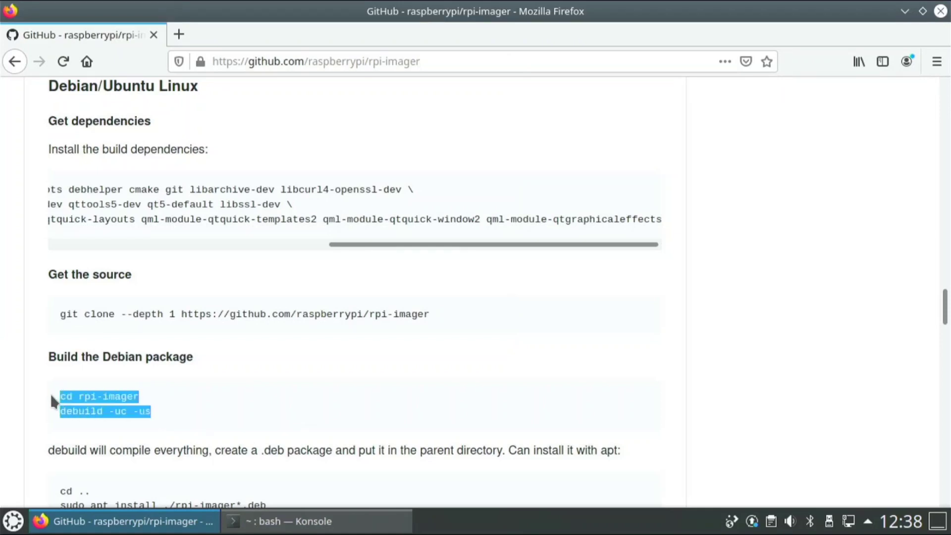
pyautogui.rightClick(82, 405)
pyautogui.click(106, 272)
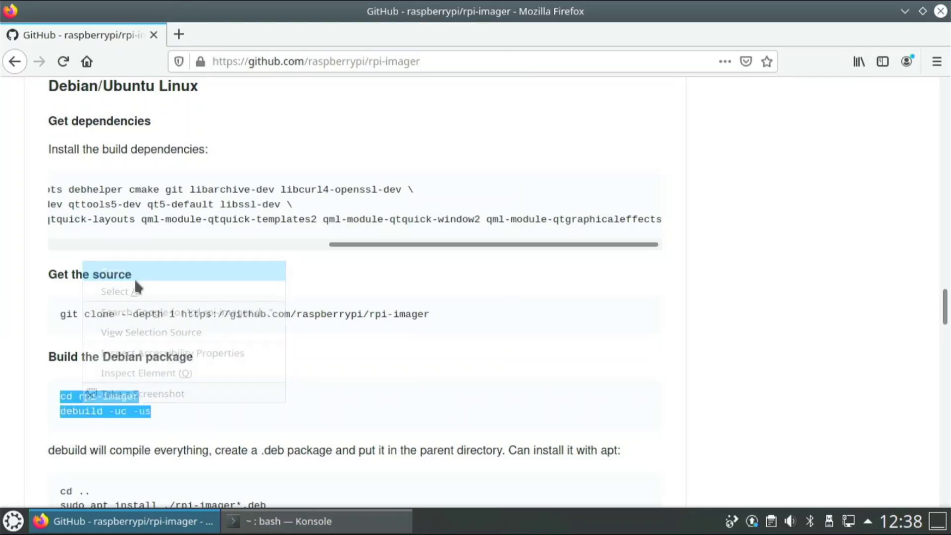
pyautogui.click(297, 520)
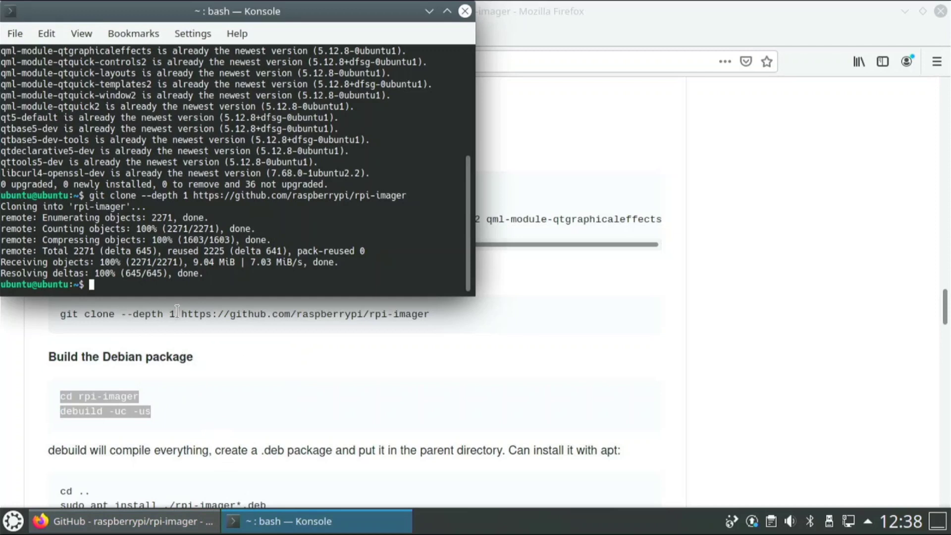
pyautogui.rightClick(173, 276)
pyautogui.click(205, 297)
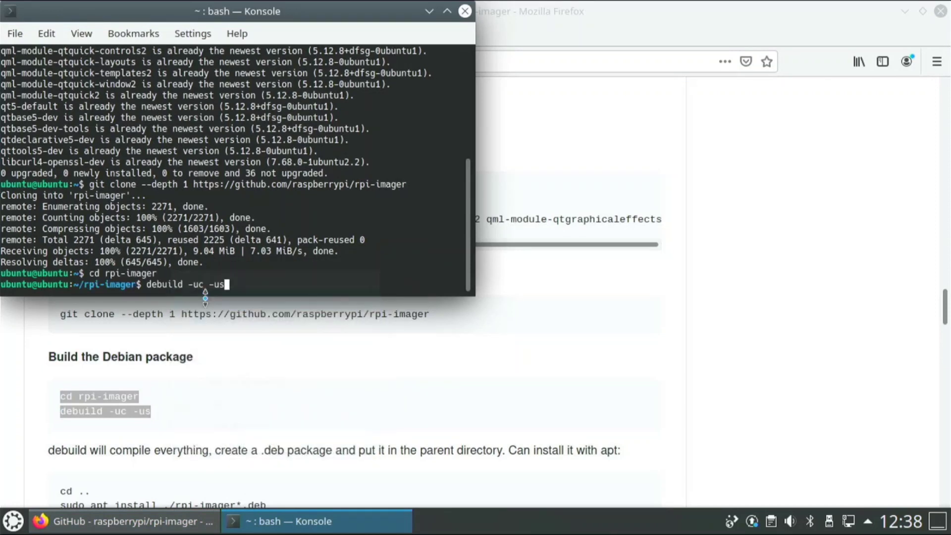
pyautogui.press('Return')
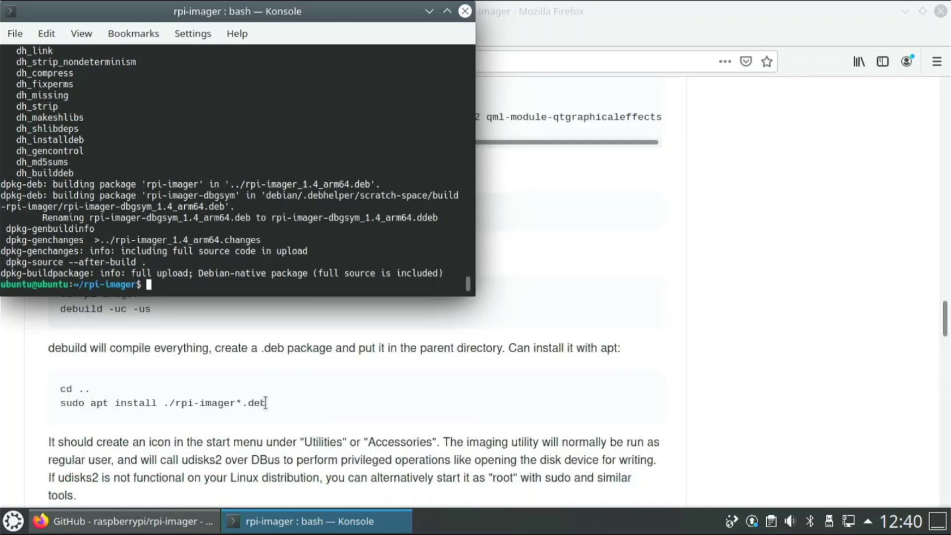
# - Paste and run 'cd ..' and 'sudo apt install ./rpi-imager*.deb' in Konsole, then move the terminal right
pyautogui.moveTo(268, 402); pyautogui.dragTo(51, 381)
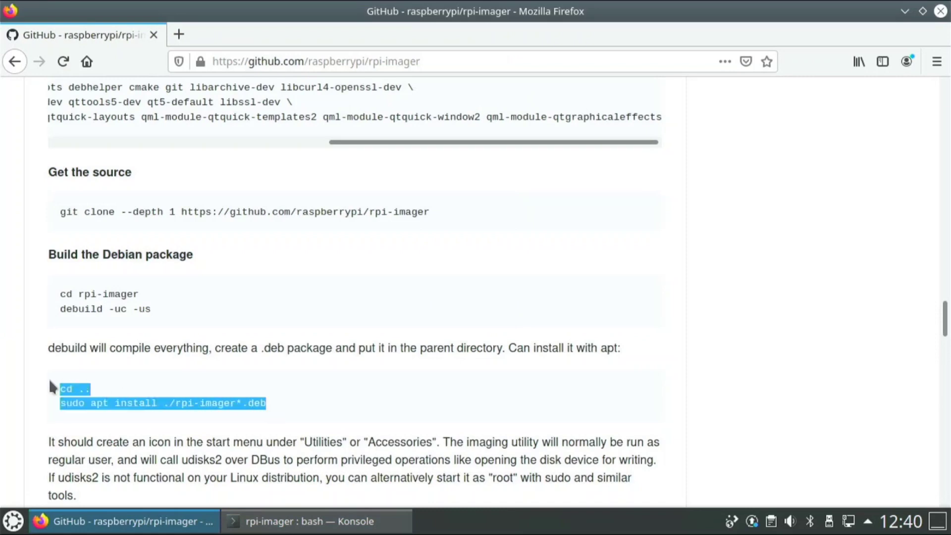
pyautogui.rightClick(80, 388)
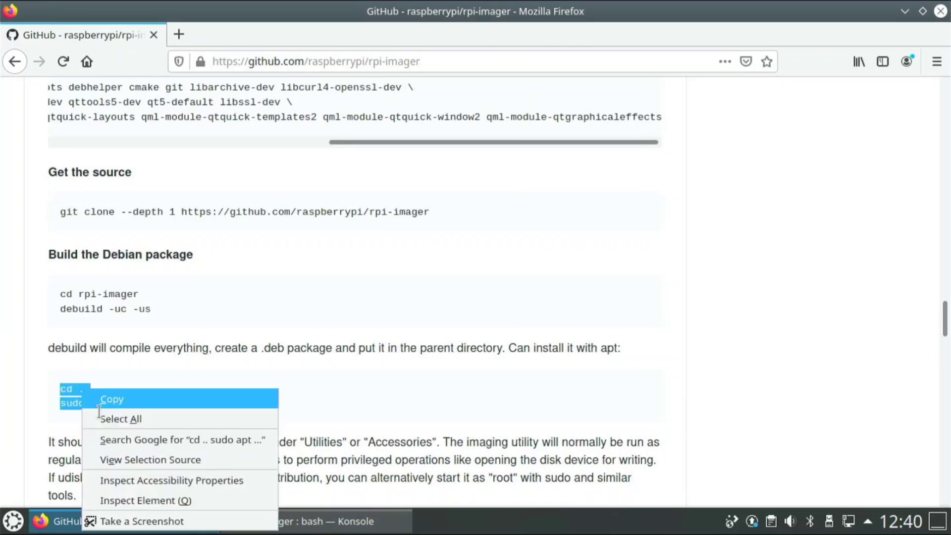
pyautogui.click(107, 395)
pyautogui.click(272, 518)
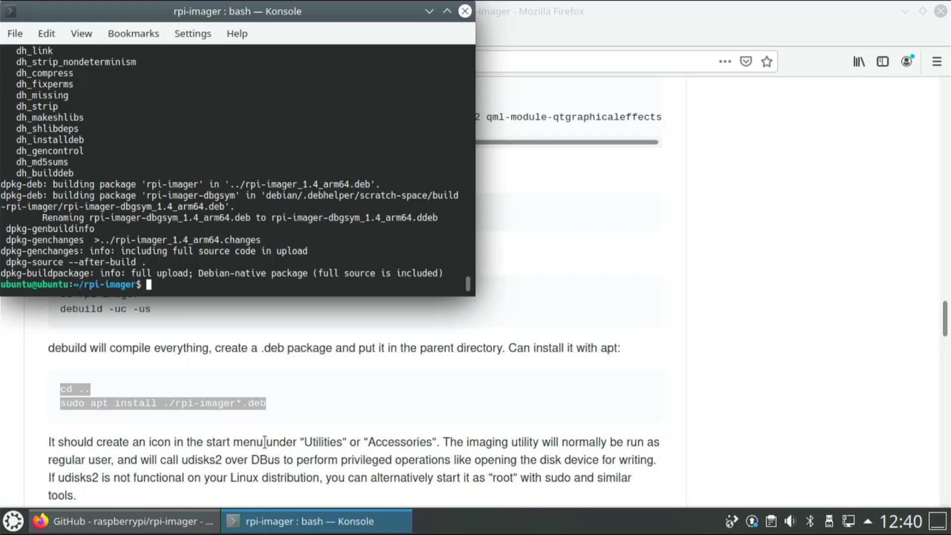
pyautogui.rightClick(213, 281)
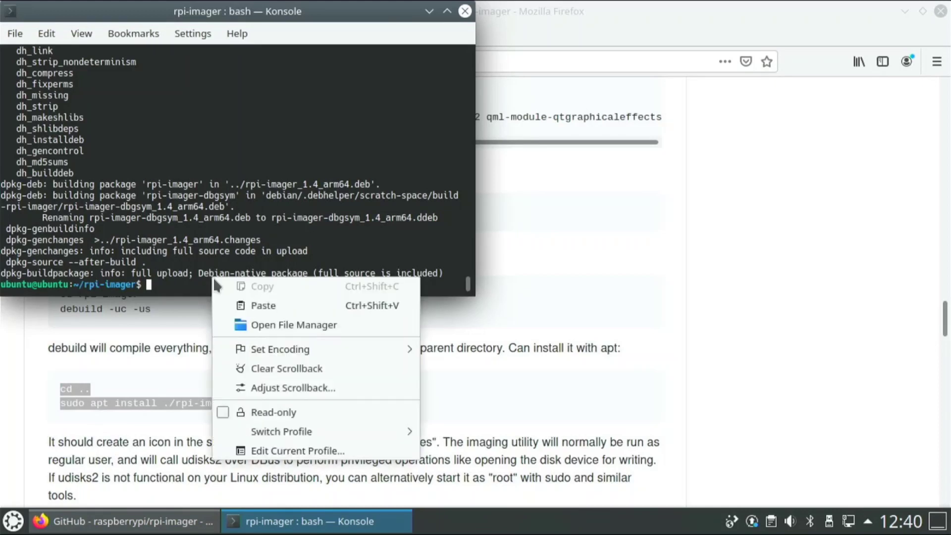
pyautogui.click(231, 304)
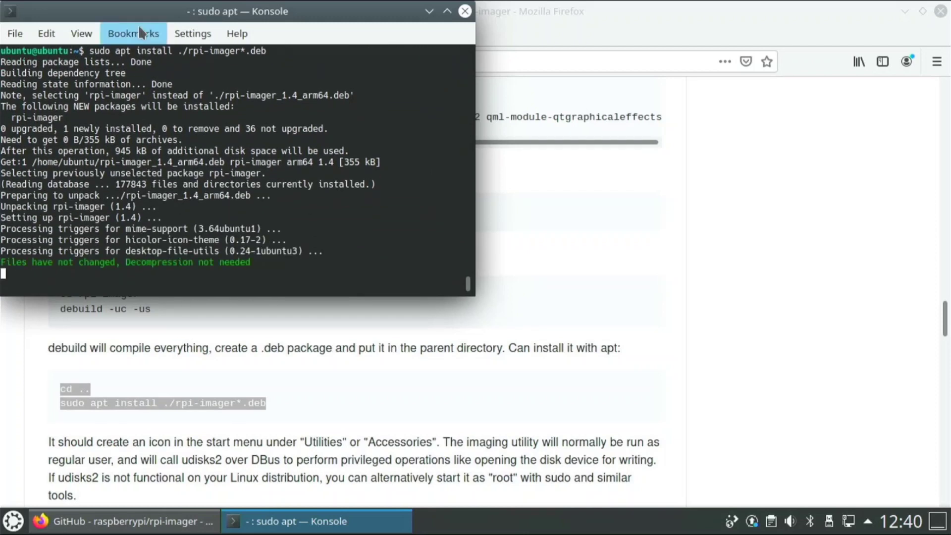
pyautogui.moveTo(147, 15); pyautogui.dragTo(507, 107)
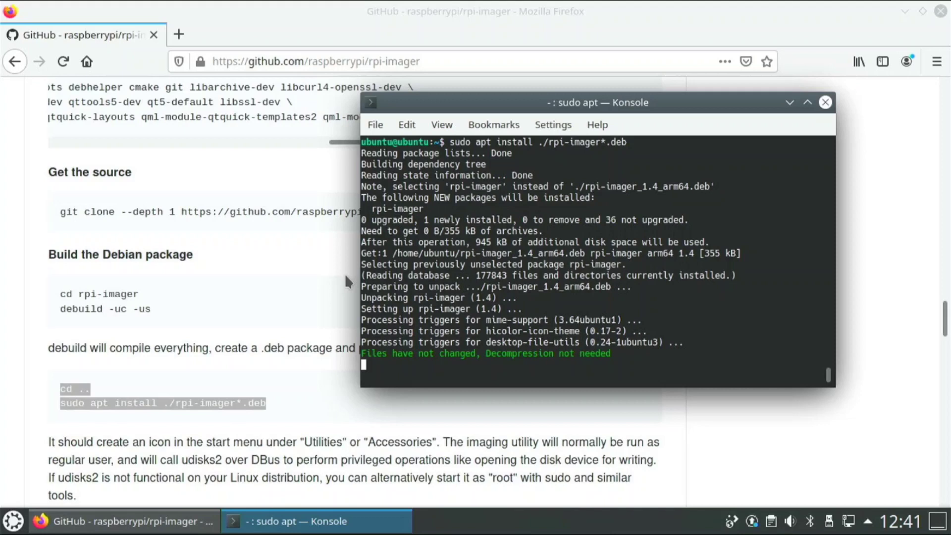
pyautogui.click(14, 521)
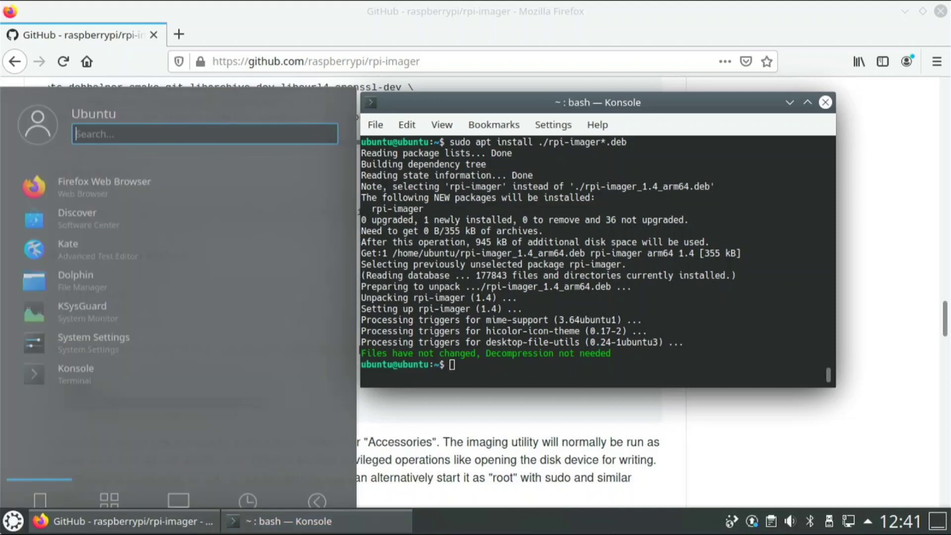
pyautogui.write('r')
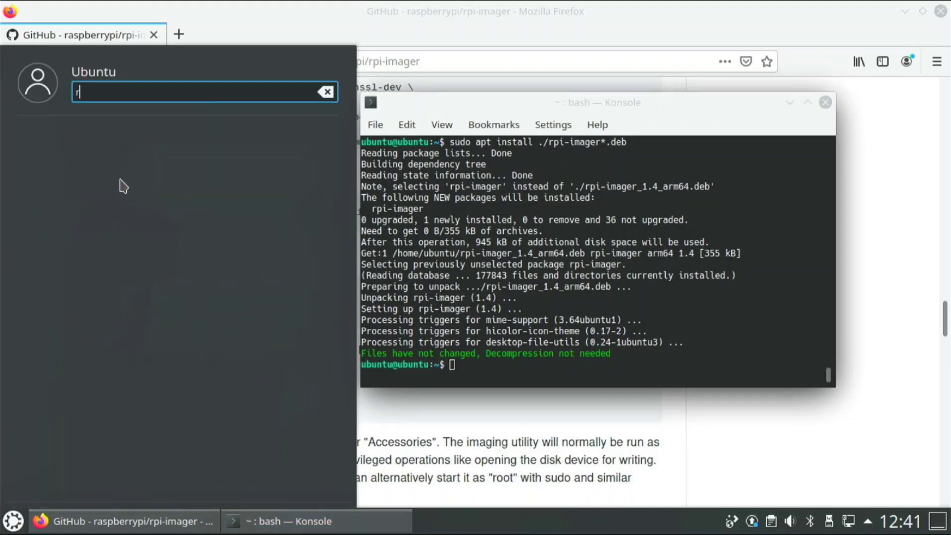
pyautogui.write('as')
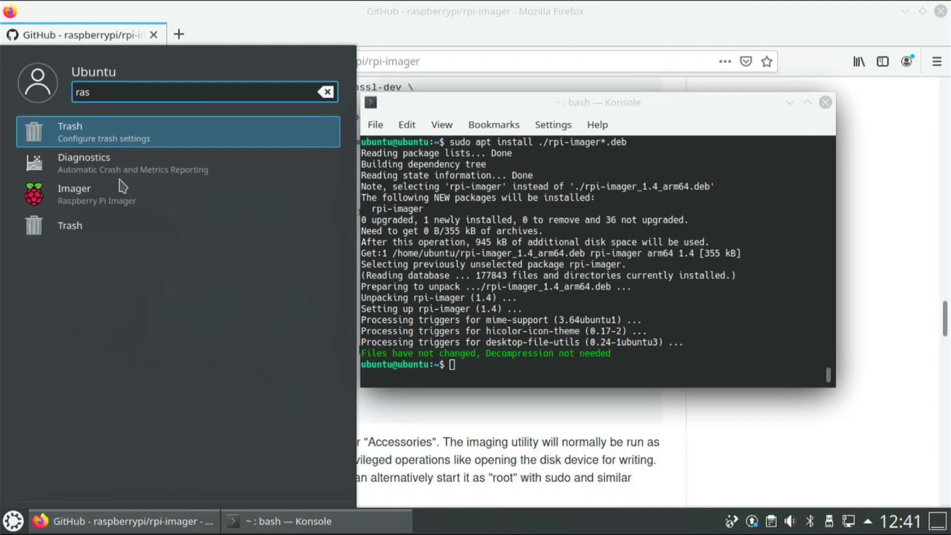
pyautogui.click(102, 193)
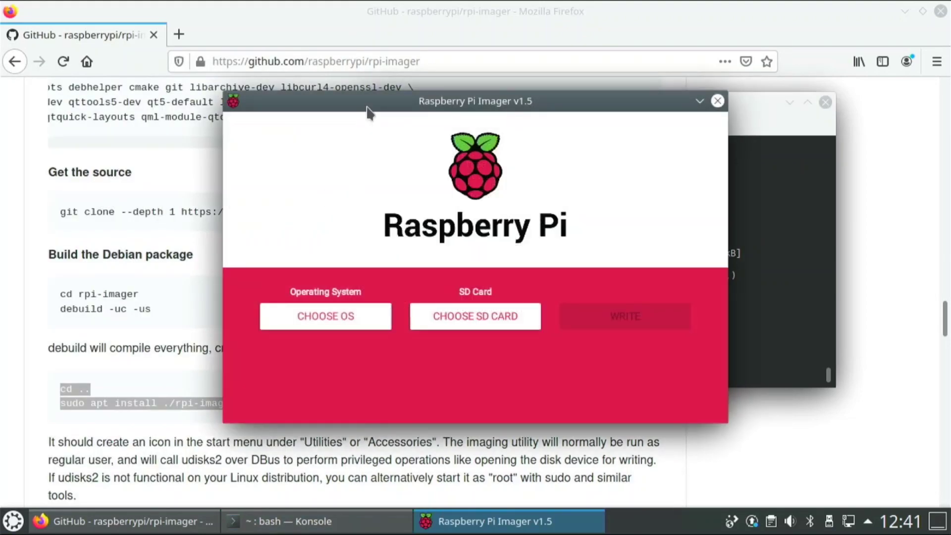
pyautogui.moveTo(368, 108); pyautogui.dragTo(224, 62)
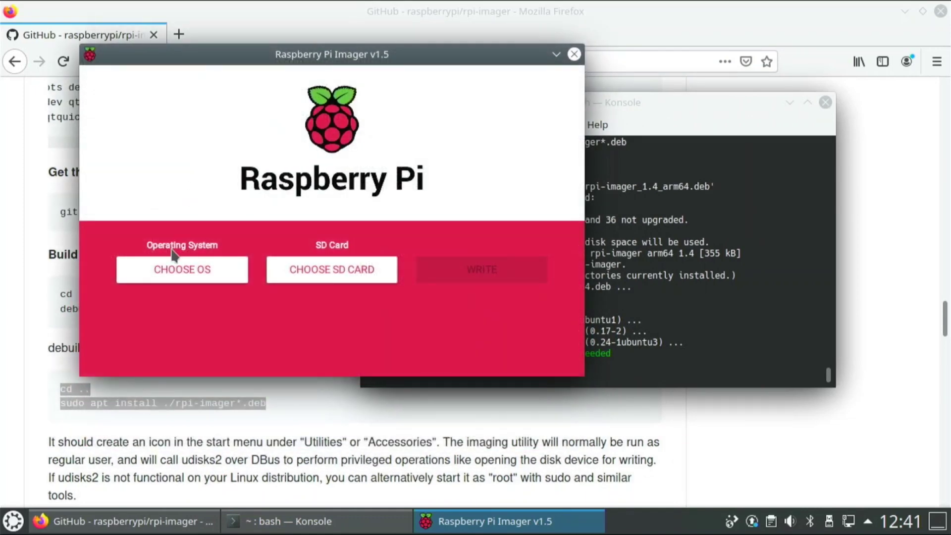
pyautogui.click(176, 259)
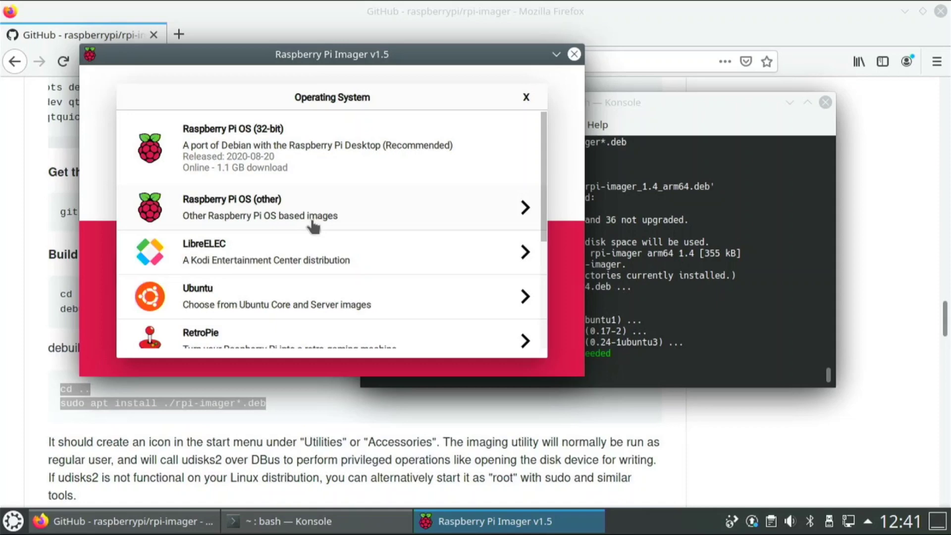
pyautogui.scroll(-5, 312, 221)
pyautogui.scroll(5, 312, 226)
pyautogui.click(524, 97)
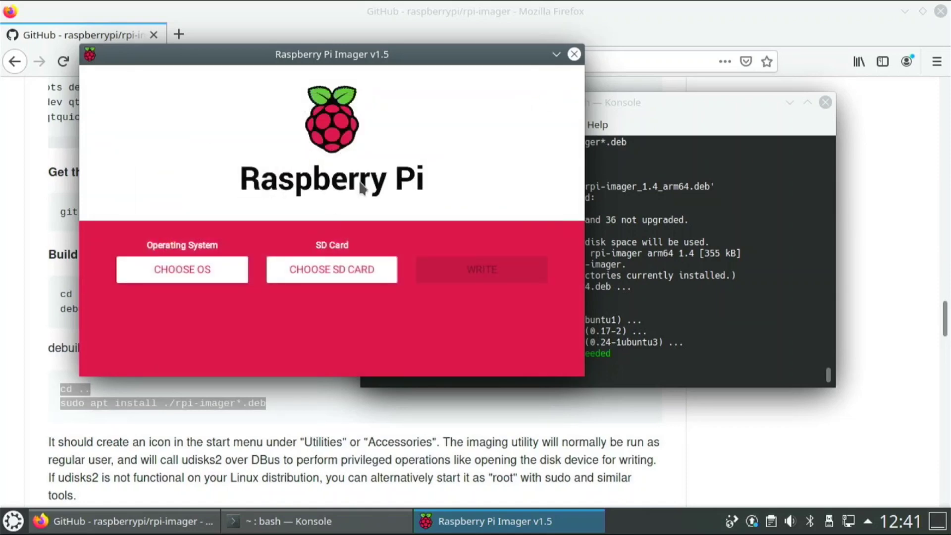
pyautogui.moveTo(444, 59); pyautogui.dragTo(486, 121)
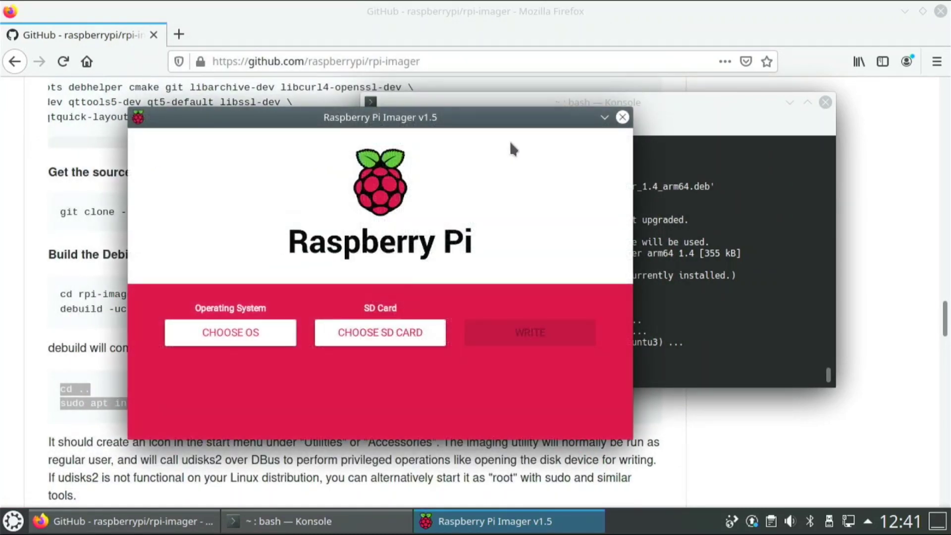
pyautogui.click(622, 116)
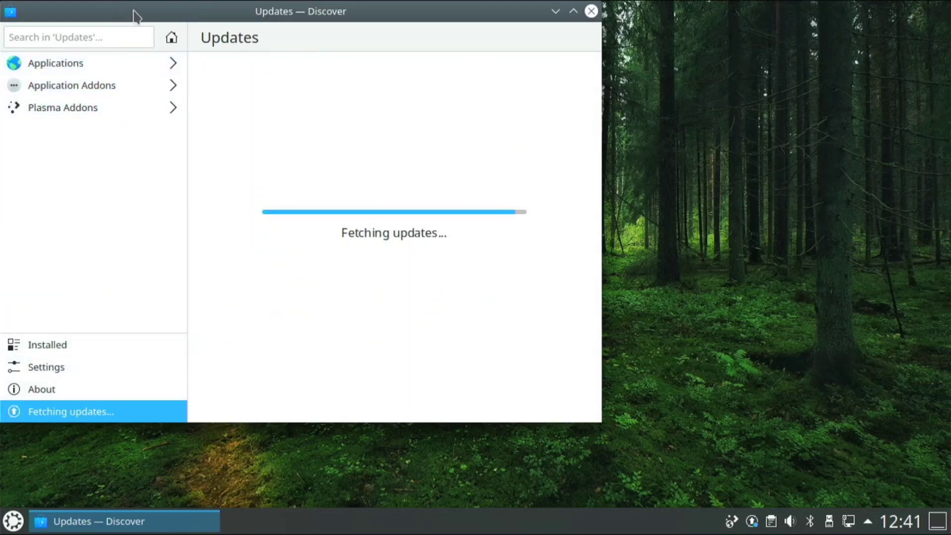
# - Center the Discover window, scroll through Applications > Internet, then close Discover
pyautogui.moveTo(132, 15); pyautogui.dragTo(263, 1)
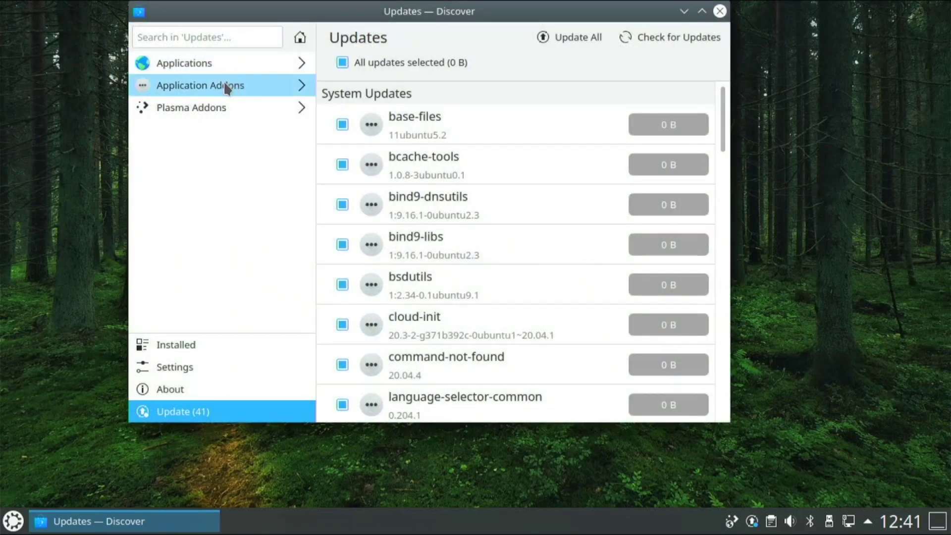
pyautogui.click(266, 64)
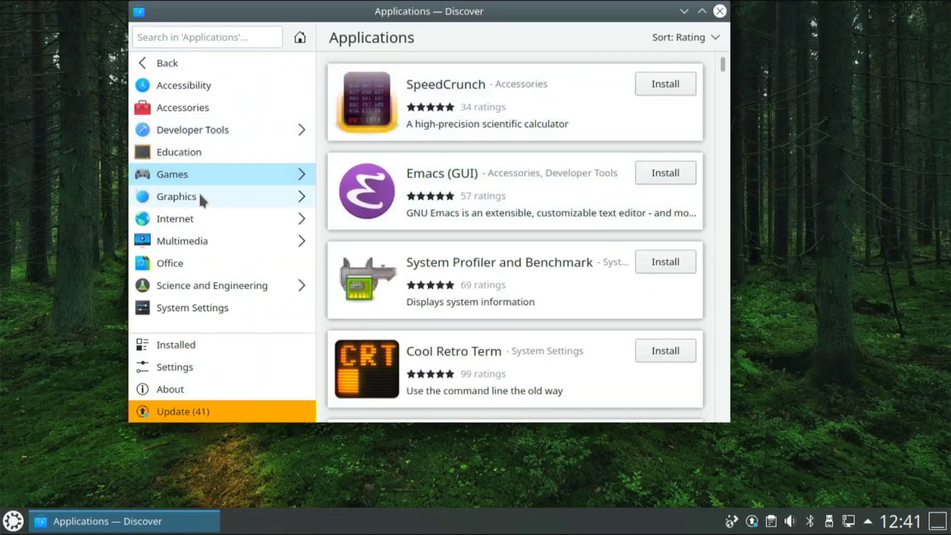
pyautogui.click(213, 218)
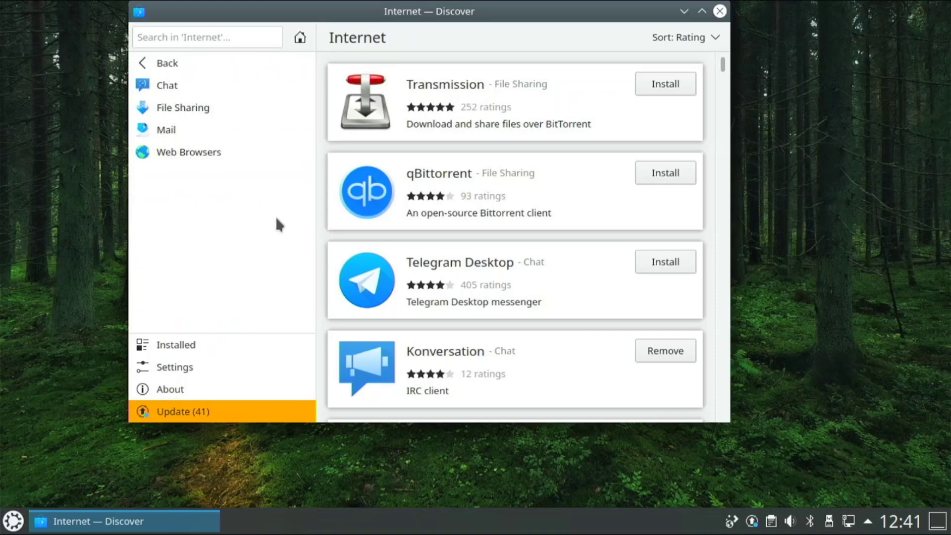
pyautogui.scroll(-3, 395, 203)
pyautogui.scroll(-4, 396, 205)
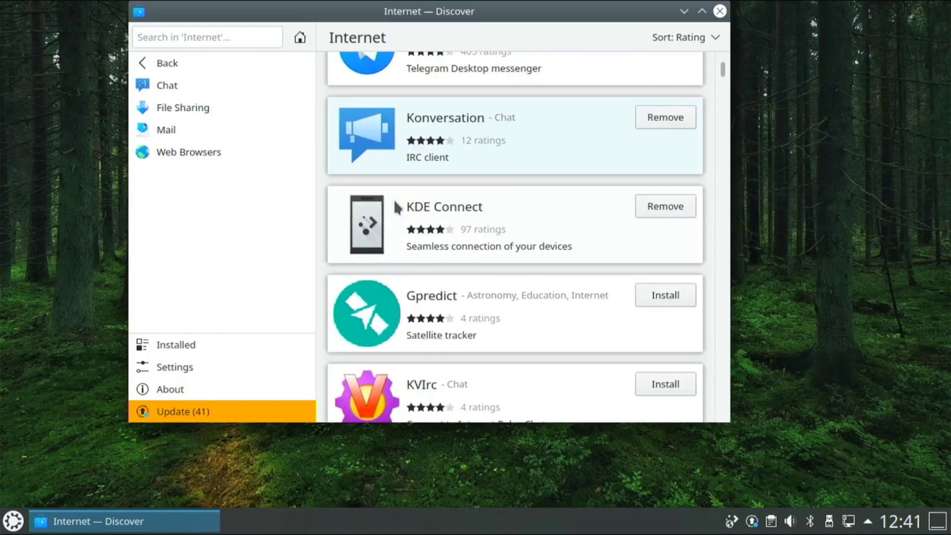
pyautogui.scroll(-8, 396, 207)
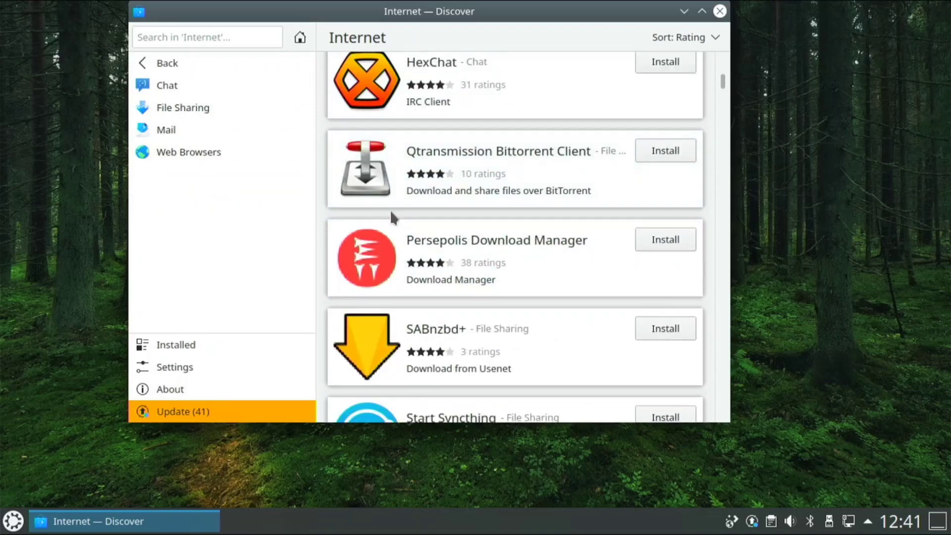
pyautogui.scroll(-6, 405, 206)
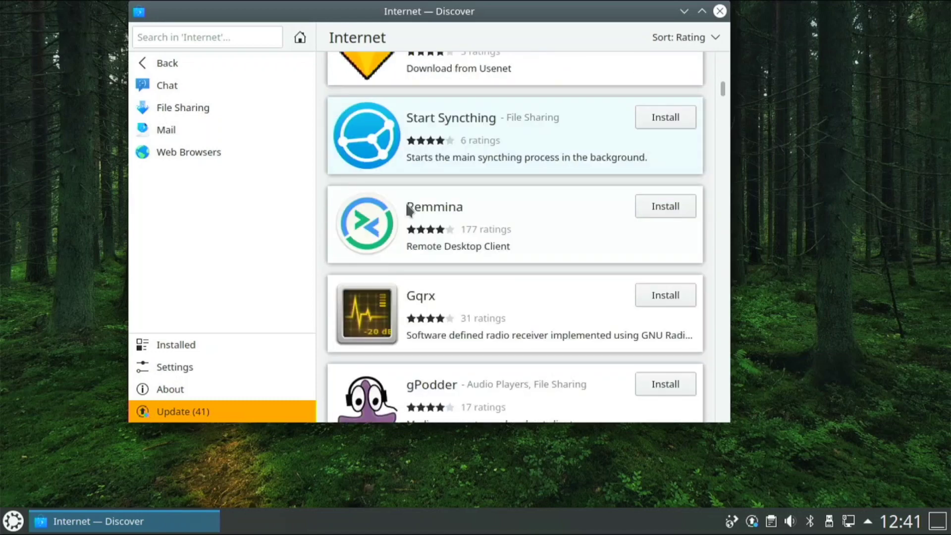
pyautogui.scroll(-6, 407, 208)
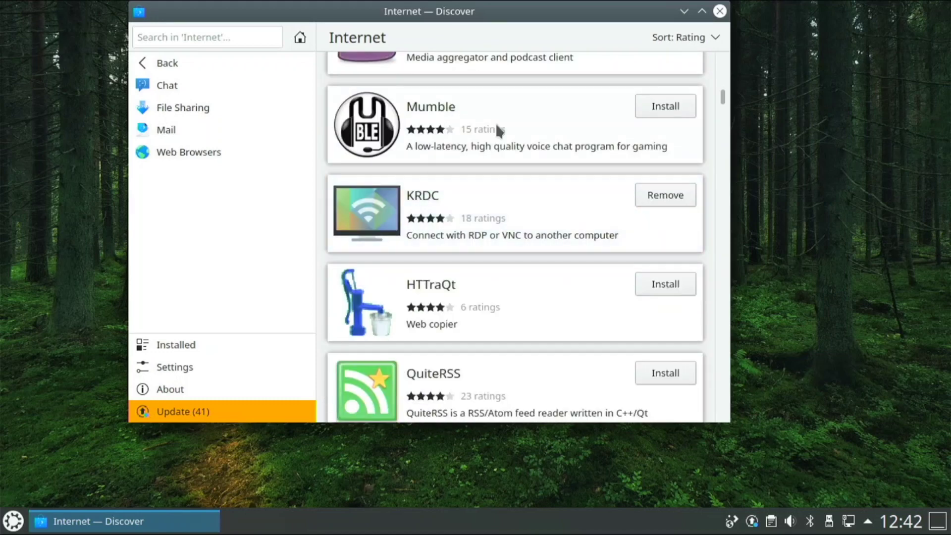
pyautogui.click(719, 11)
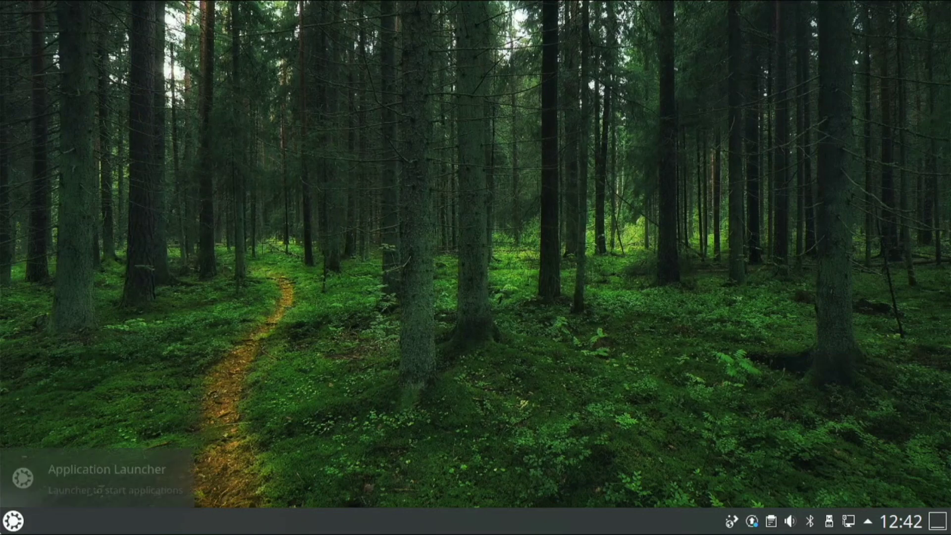
# - Glance at the application launcher, then bring up the Add Widgets browser from the panel menu
pyautogui.click(10, 521)
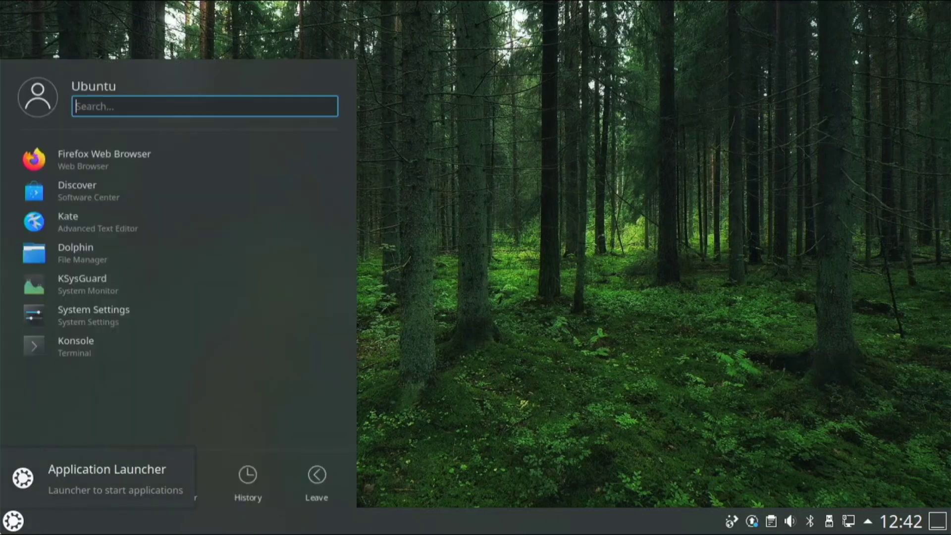
pyautogui.click(669, 324)
pyautogui.rightClick(668, 524)
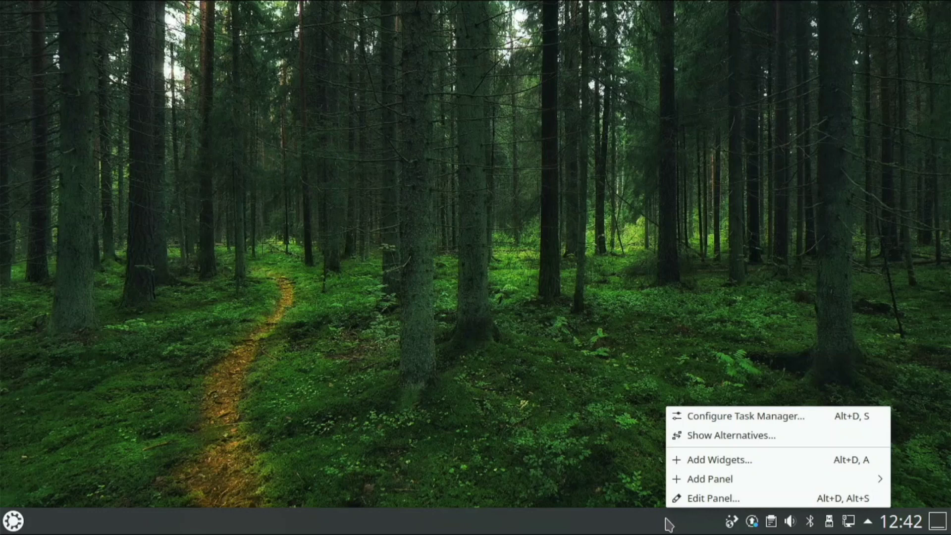
pyautogui.click(692, 457)
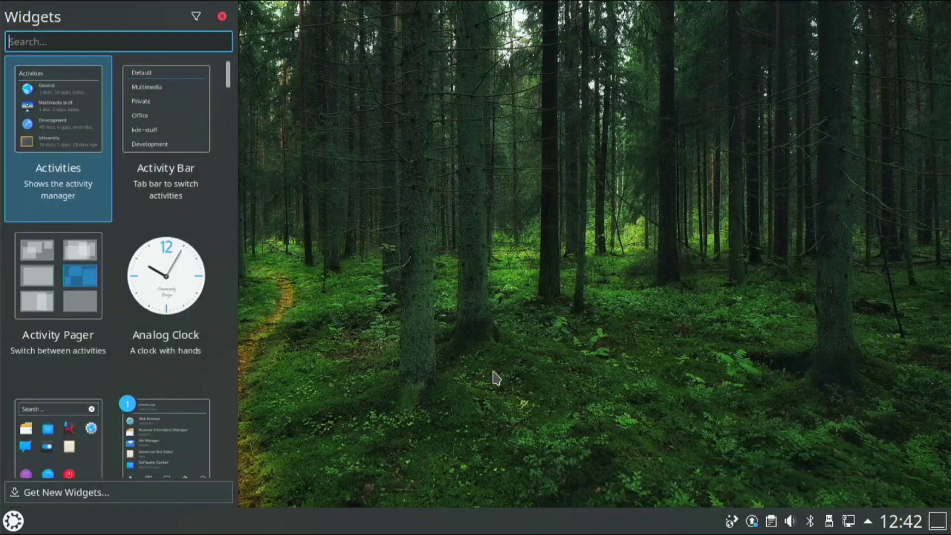
# - Add the Application Dashboard widget to the panel and preview its full-screen dashboard
pyautogui.scroll(-5, 106, 331)
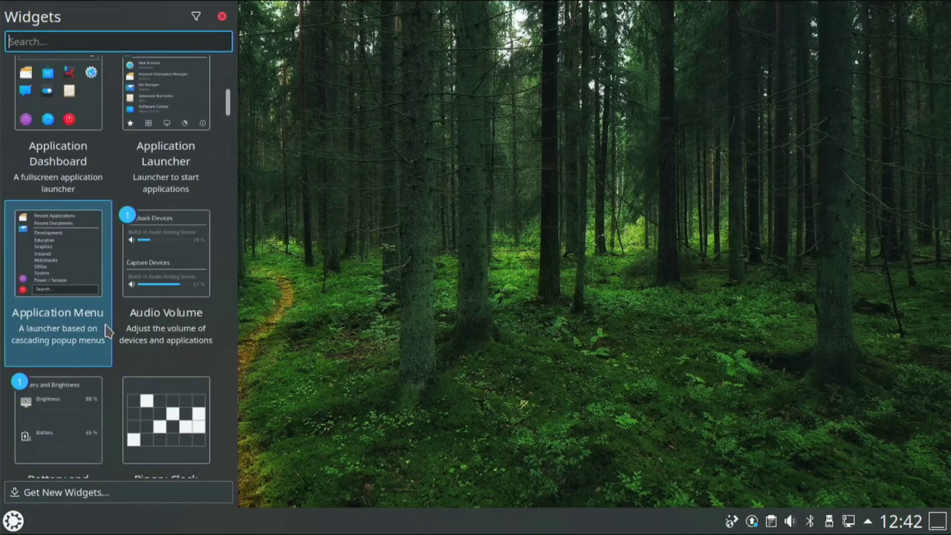
pyautogui.scroll(5, 105, 333)
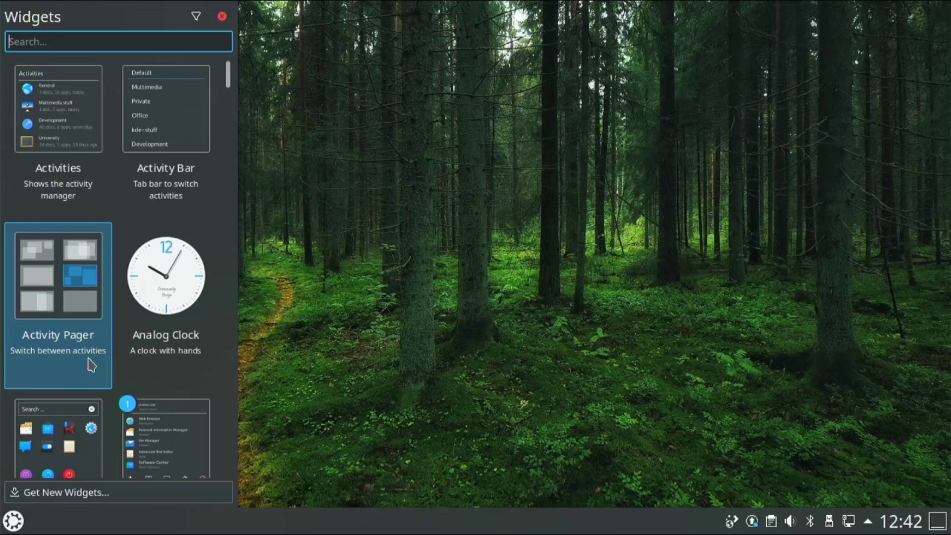
pyautogui.scroll(-3, 93, 410)
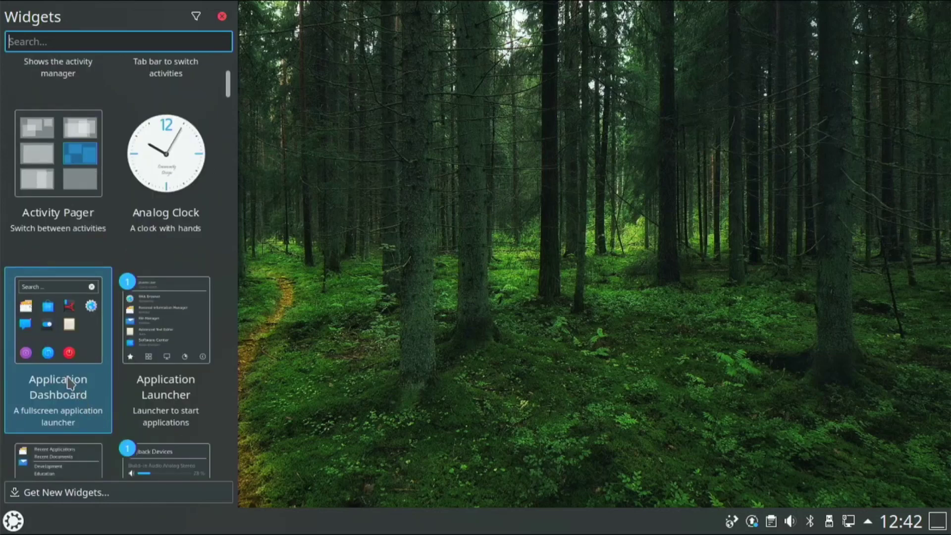
pyautogui.moveTo(82, 381); pyautogui.dragTo(658, 504)
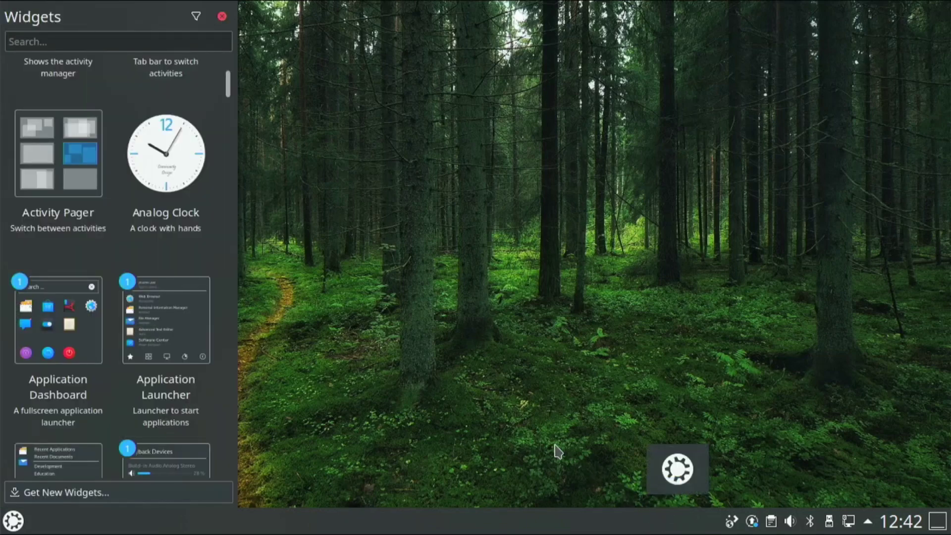
pyautogui.scroll(2, 152, 167)
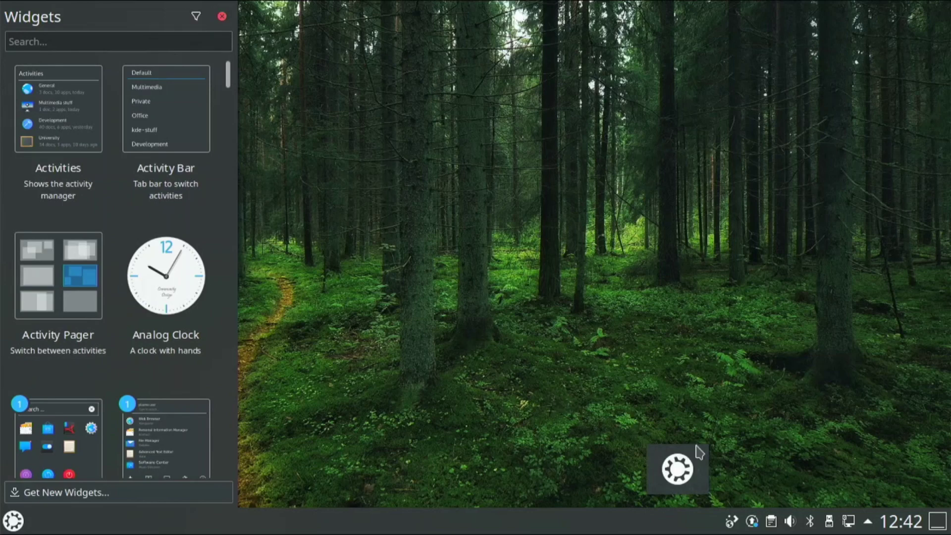
pyautogui.click(663, 472)
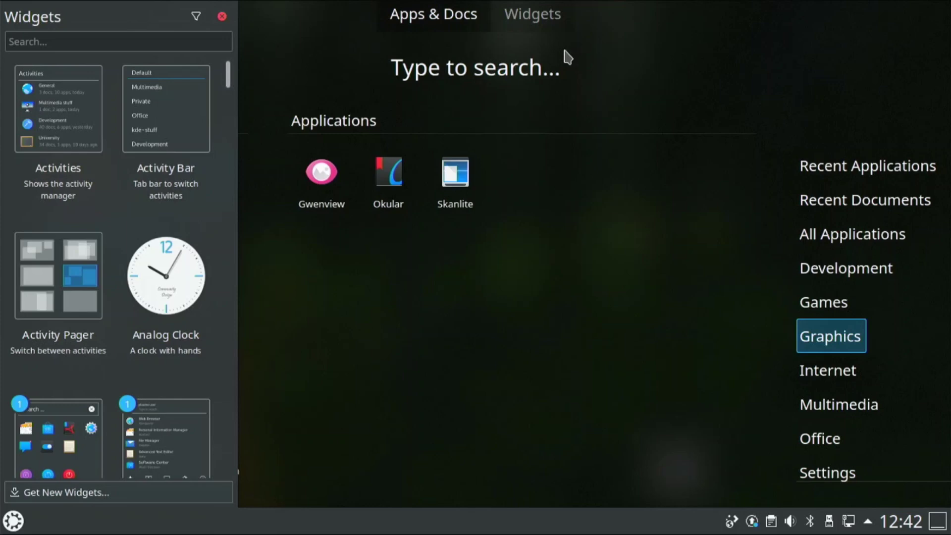
pyautogui.click(564, 58)
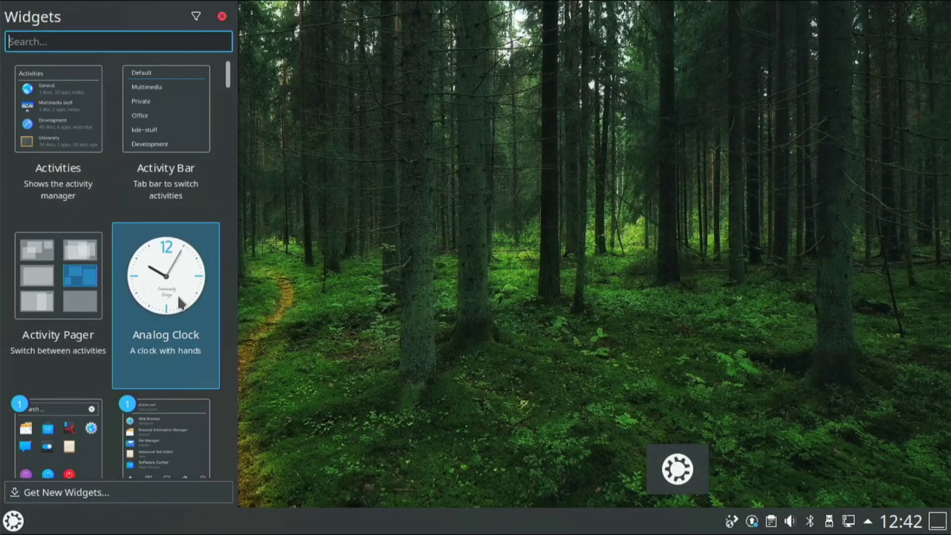
# - Drop the Analog Clock widget at the top-right and preview its September calendar popup
pyautogui.moveTo(179, 302); pyautogui.dragTo(891, 6)
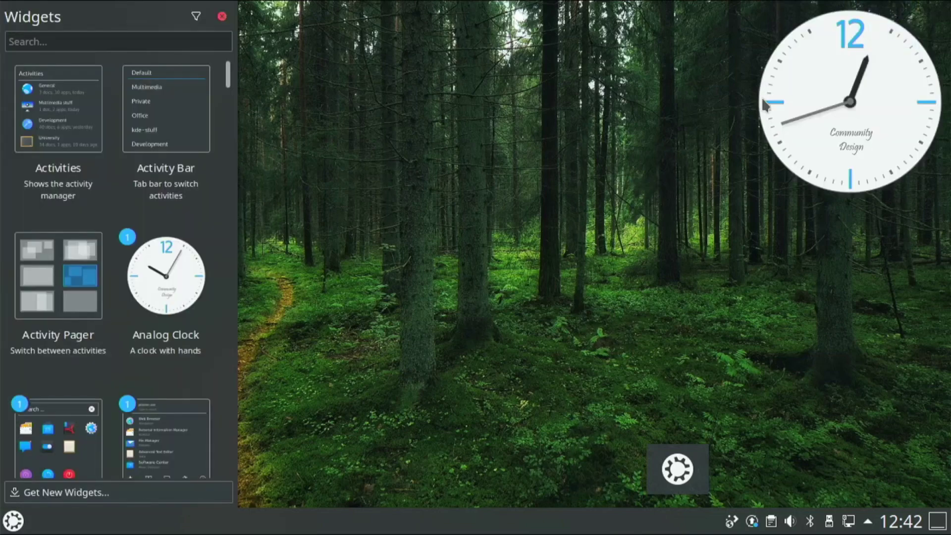
pyautogui.click(775, 142)
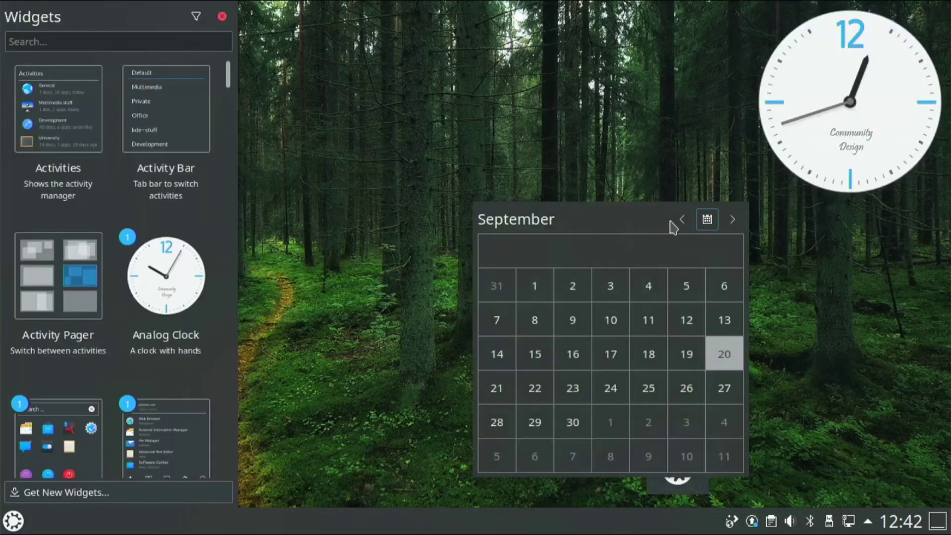
pyautogui.click(267, 237)
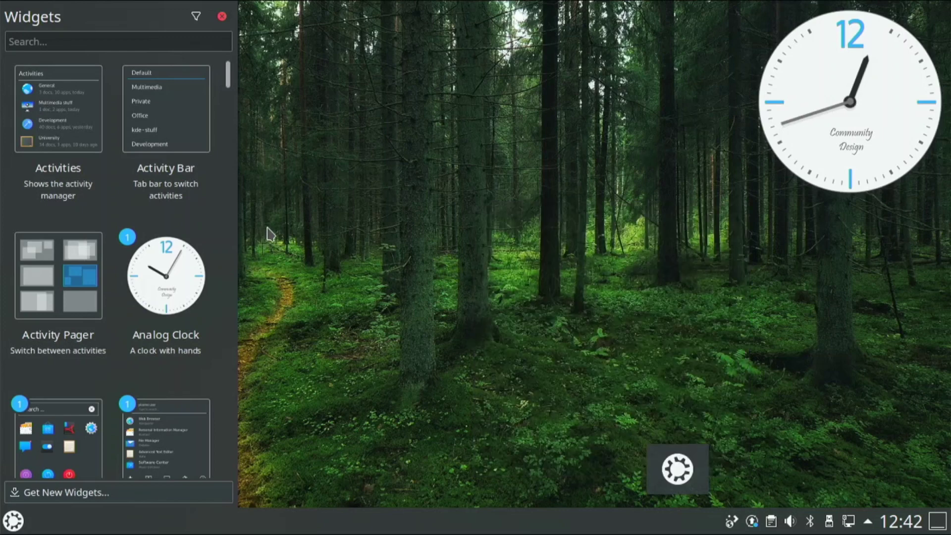
# - Close the Widgets browser panel
pyautogui.click(222, 16)
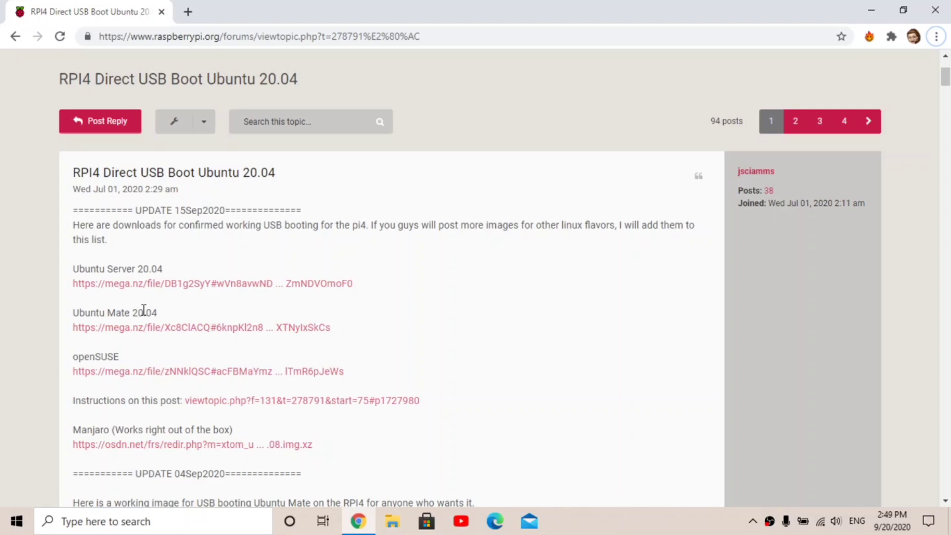
# - Open the Ubuntu Server 20.04 MEGA link in a new tab, then close it after downloading
pyautogui.rightClick(168, 289)
pyautogui.click(186, 293)
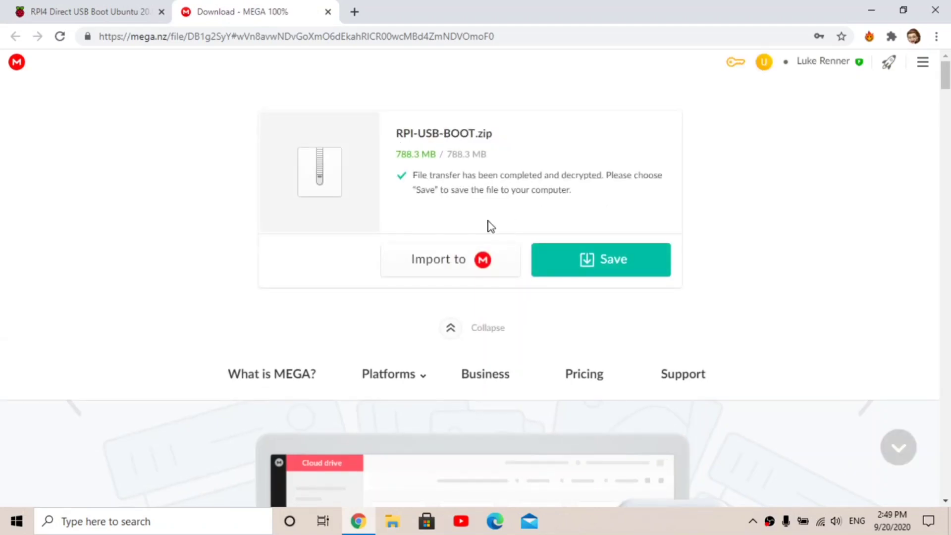
pyautogui.click(328, 11)
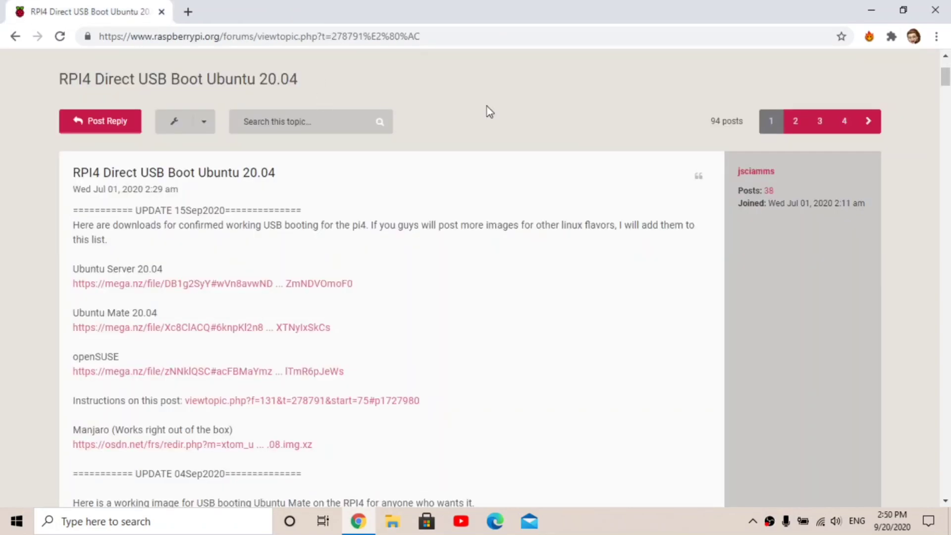
# - Minimize Chrome; in balenaEtcher load RPI-USB-BOOT and target the SanDisk Ultra USB 3.0 drive
pyautogui.click(870, 11)
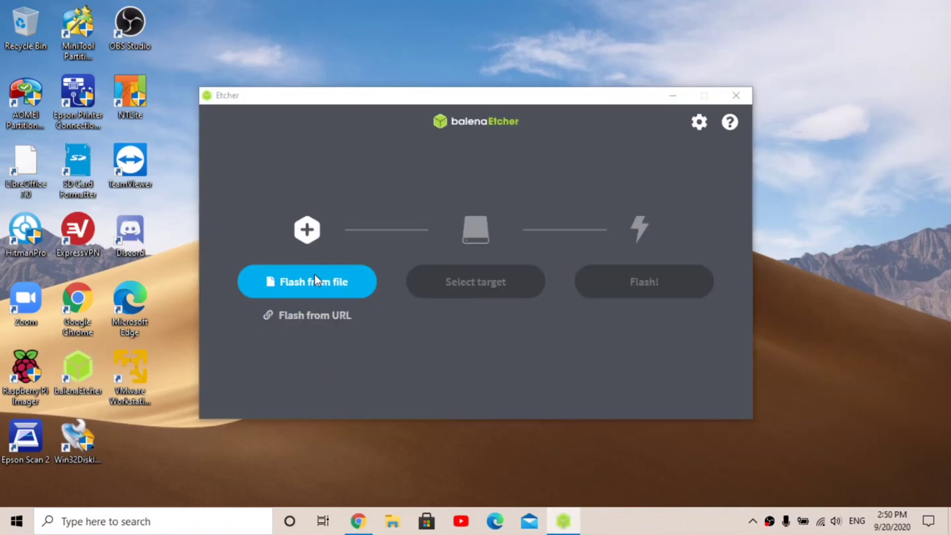
pyautogui.click(313, 275)
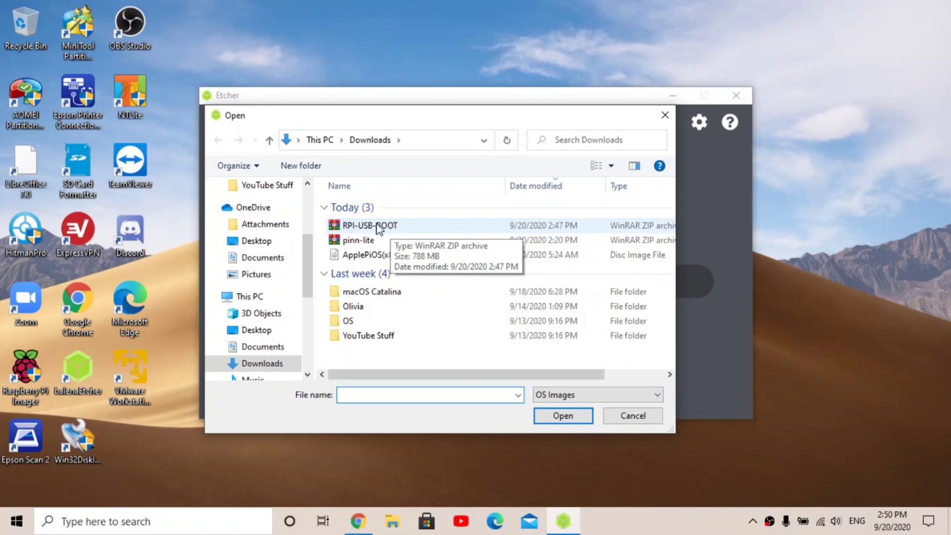
pyautogui.click(403, 226)
pyautogui.doubleClick(403, 227)
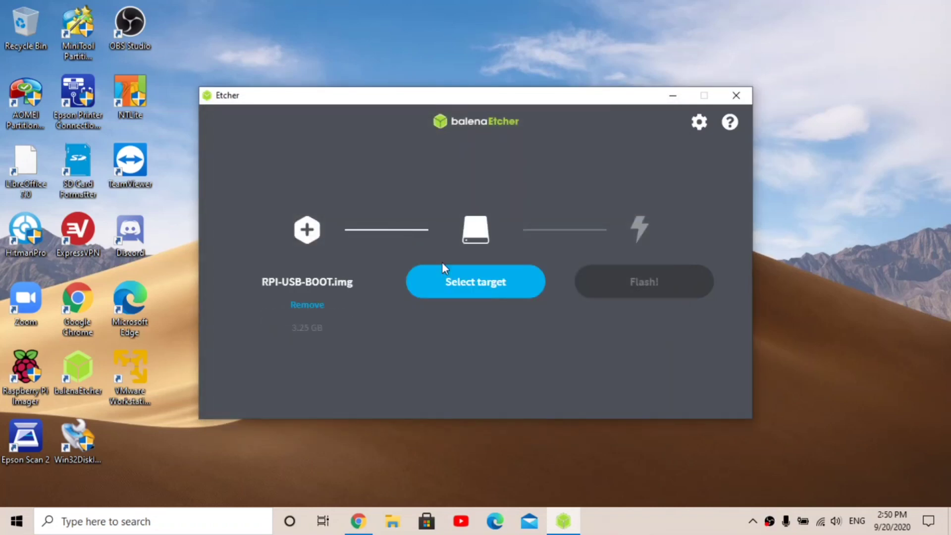
pyautogui.click(445, 268)
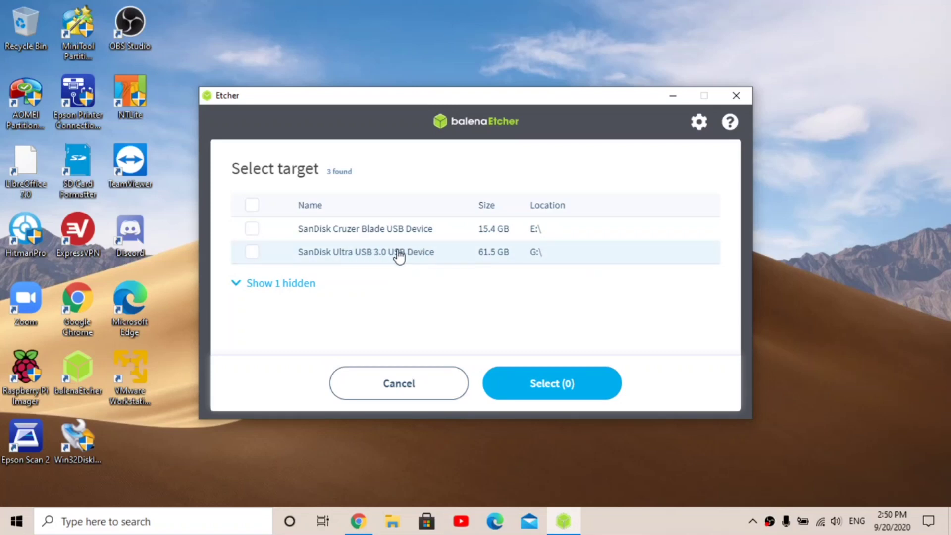
pyautogui.click(423, 255)
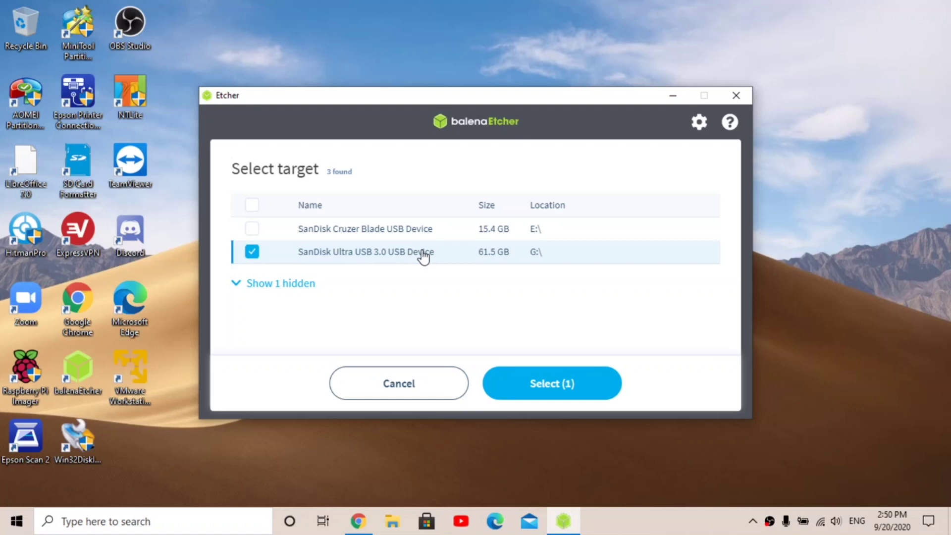
pyautogui.click(549, 379)
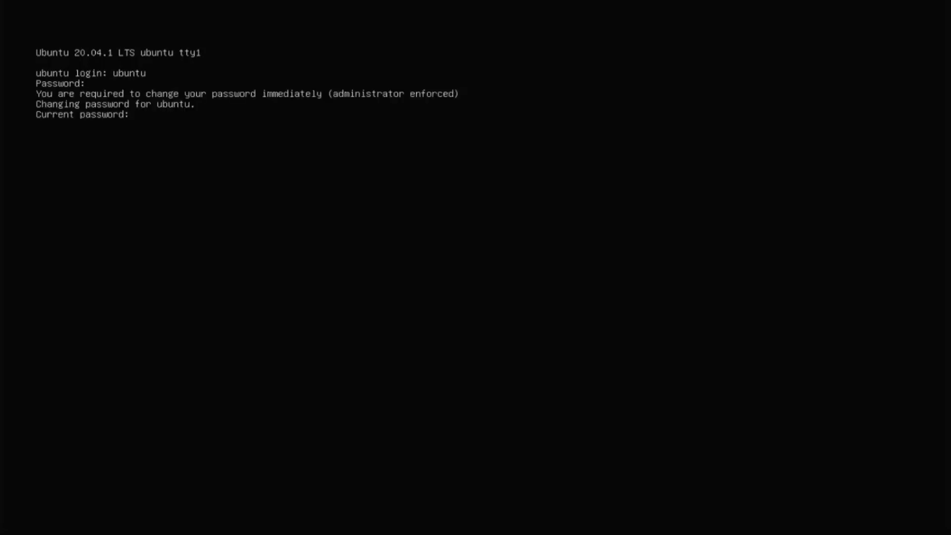
# - Submit the current password to start the mandatory password change
pyautogui.press('Return')
pyautogui.press('Return')
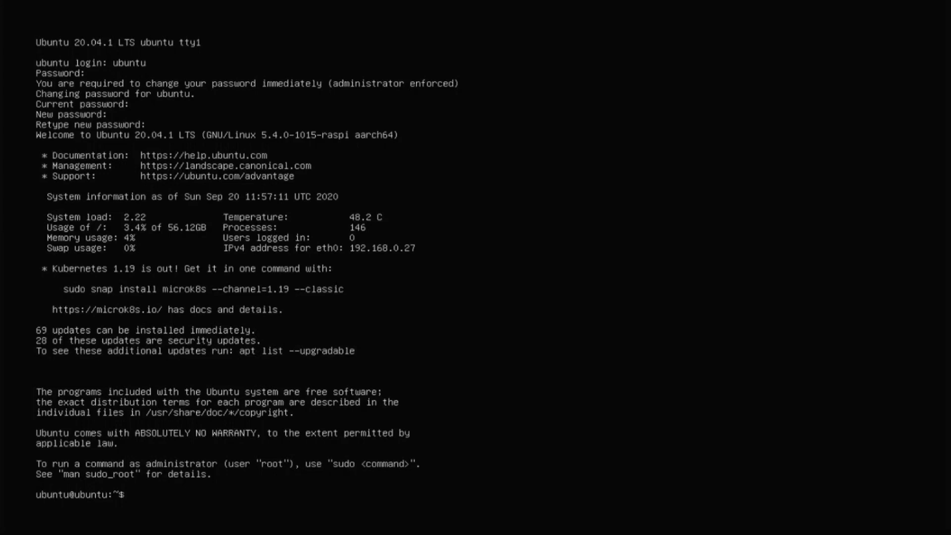
pyautogui.write('git clone https://githu')
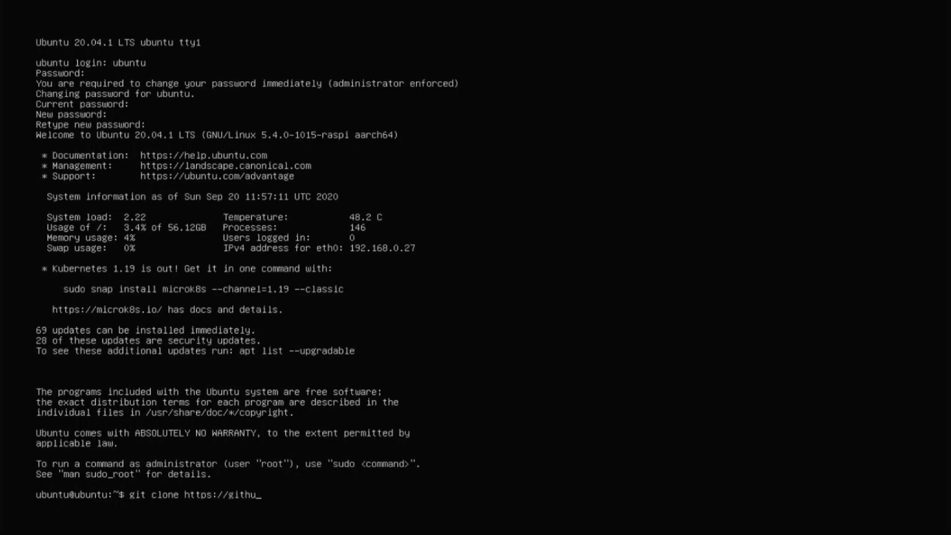
pyautogui.write('b.com/desktop')
pyautogui.press('BackSpace')
pyautogui.press('BackSpace')
pyautogui.write('opify')
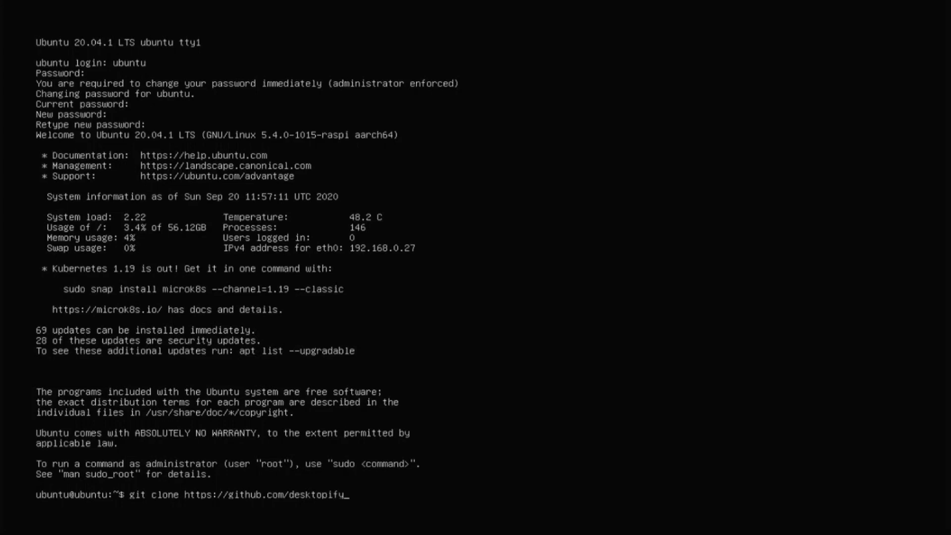
pyautogui.press('BackSpace')
pyautogui.press('BackSpace')
pyautogui.press('BackSpace')
pyautogui.press('BackSpace')
pyautogui.press('BackSpace')
pyautogui.press('BackSpace')
pyautogui.press('BackSpace')
pyautogui.press('BackSpace')
pyautogui.press('BackSpace')
pyautogui.press('BackSpace')
pyautogui.write('wimpysworld/deskt')
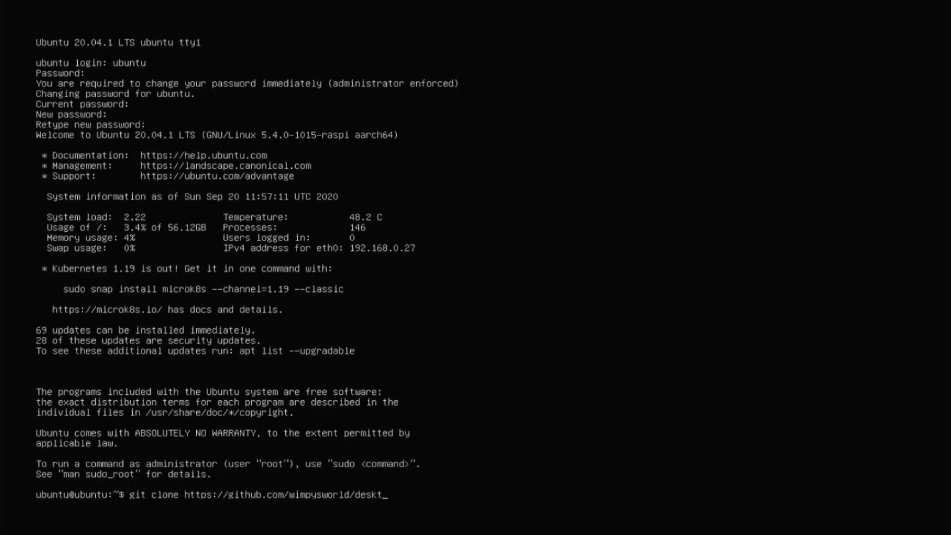
pyautogui.write('opifytopify.git')
pyautogui.press('Return')
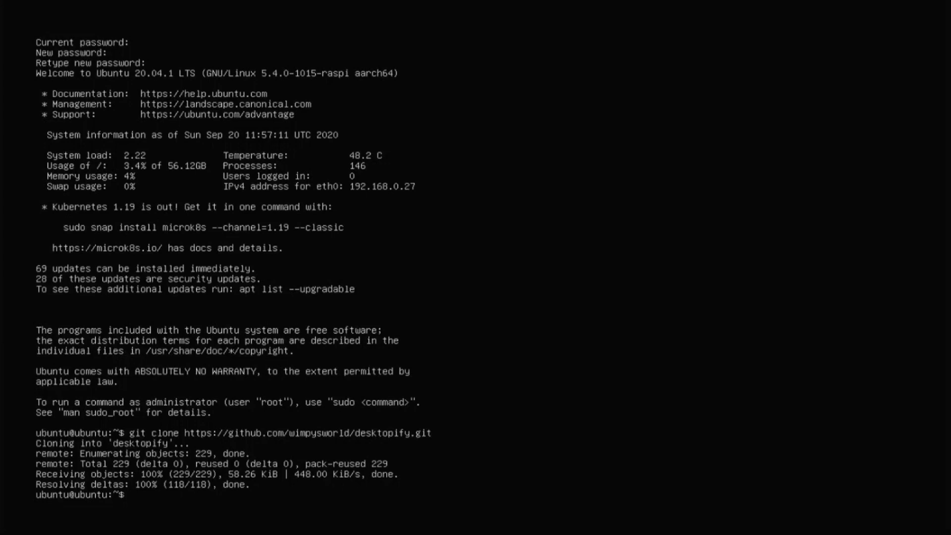
# - Enter the desktopify folder and run sudo ./desktopify --de kubuntu
pyautogui.write('cd desktopify')
pyautogui.press('Return')
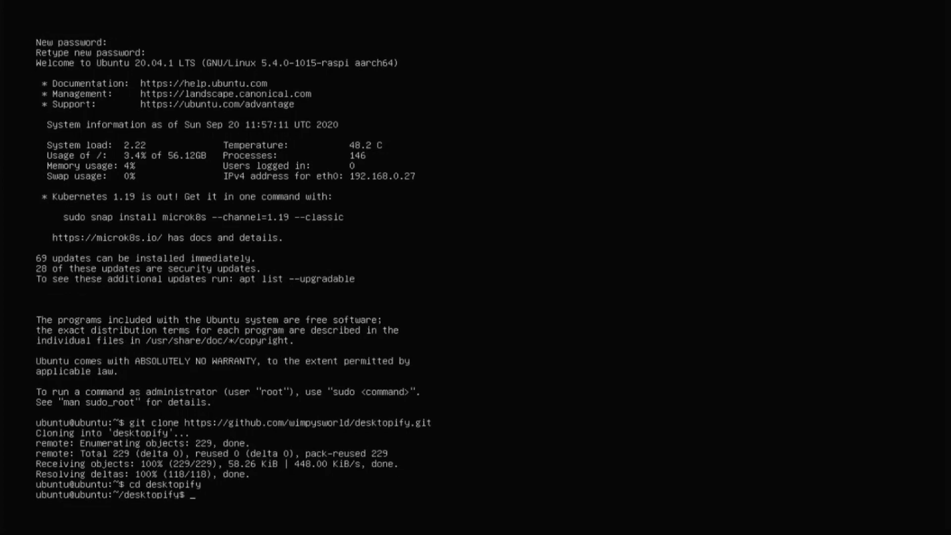
pyautogui.write('sudo ./desktopif')
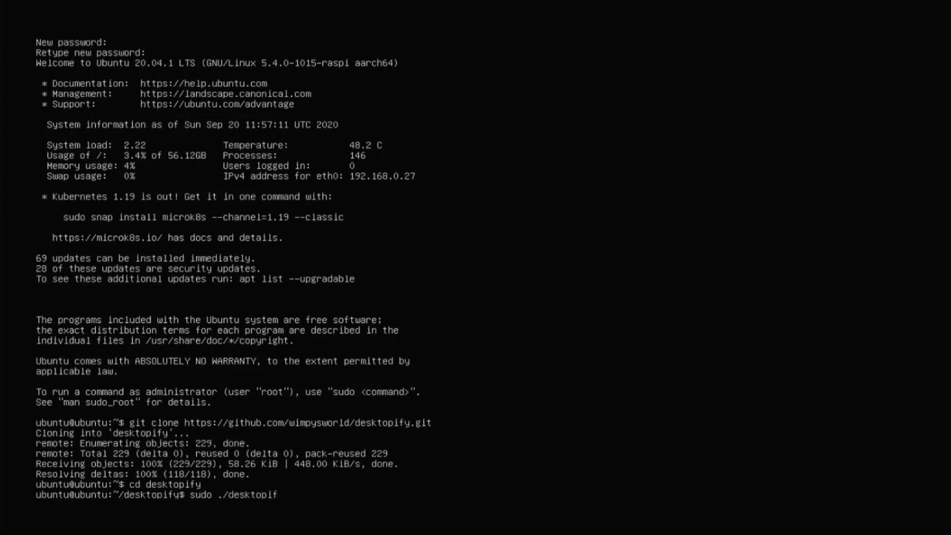
pyautogui.press('BackSpace')
pyautogui.press('BackSpace')
pyautogui.write('ify --de')
pyautogui.write('kubuntu')
pyautogui.press('Return')
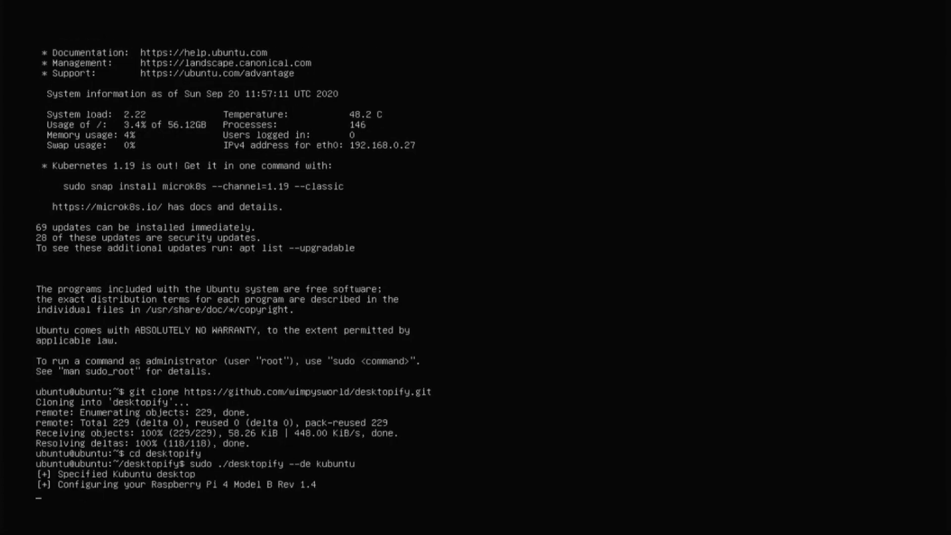